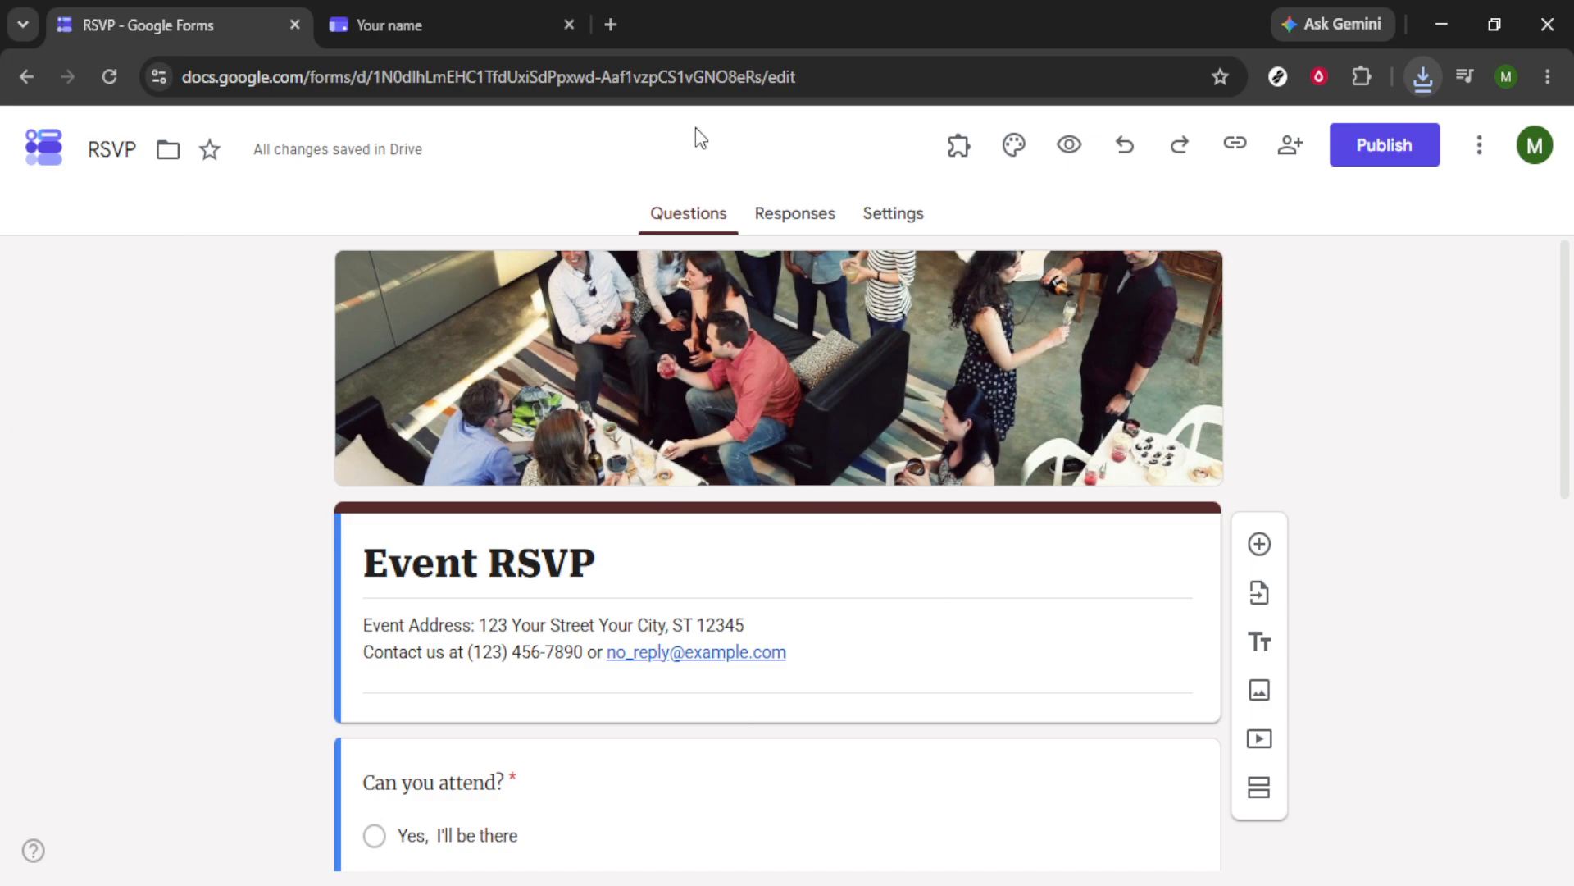
Return to the Google Forms home page and open the most recently opened RSVP form.
{"action": "left_click", "coordinate": [235, 72]}
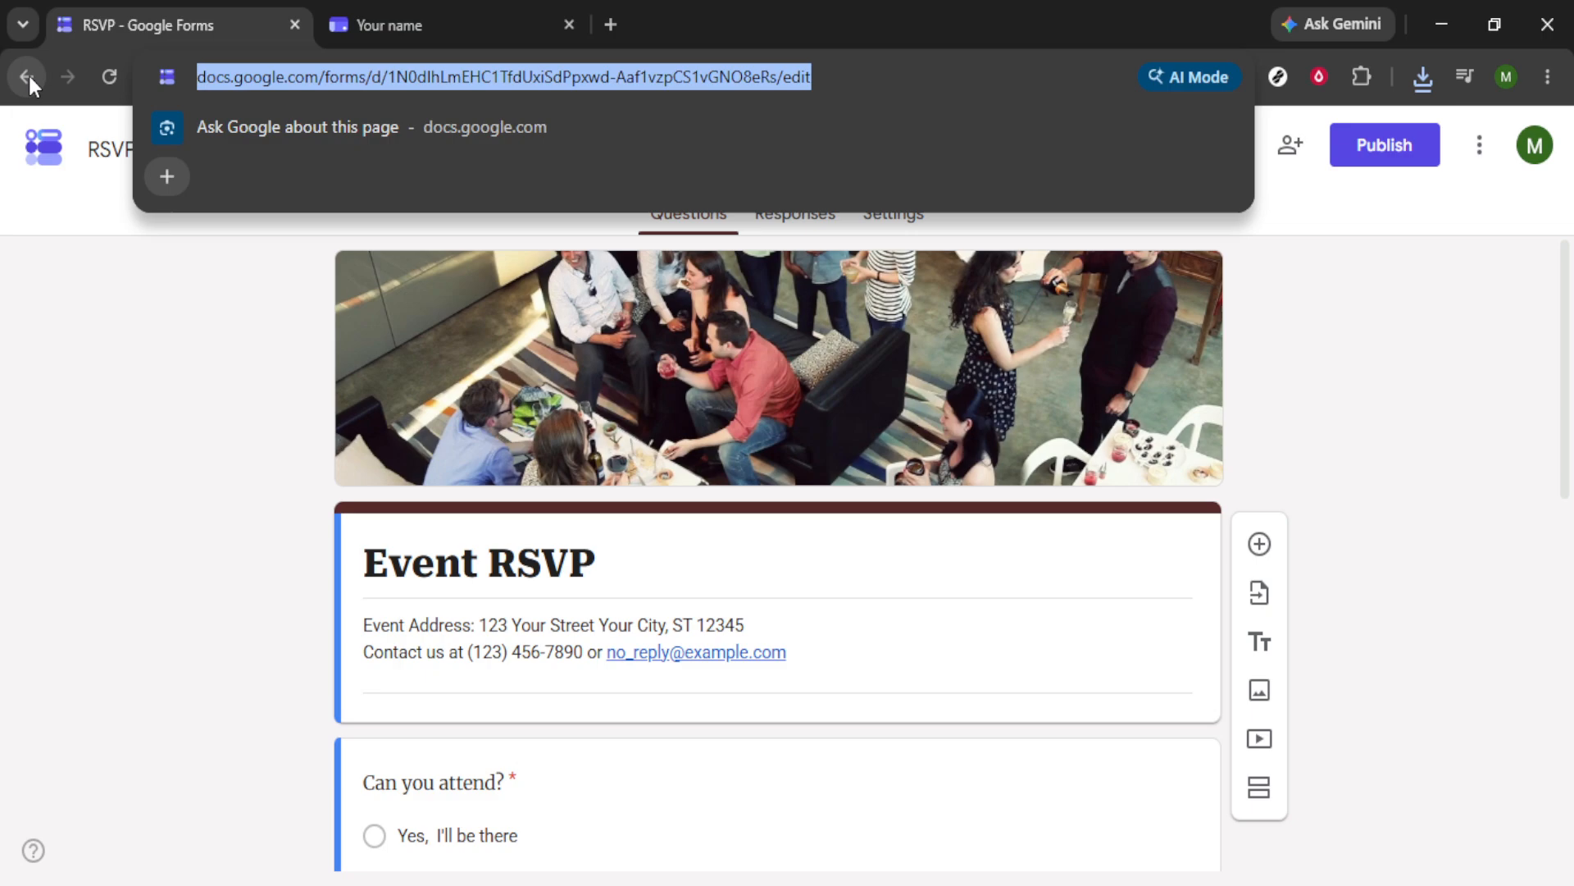
{"action": "left_click", "coordinate": [115, 255]}
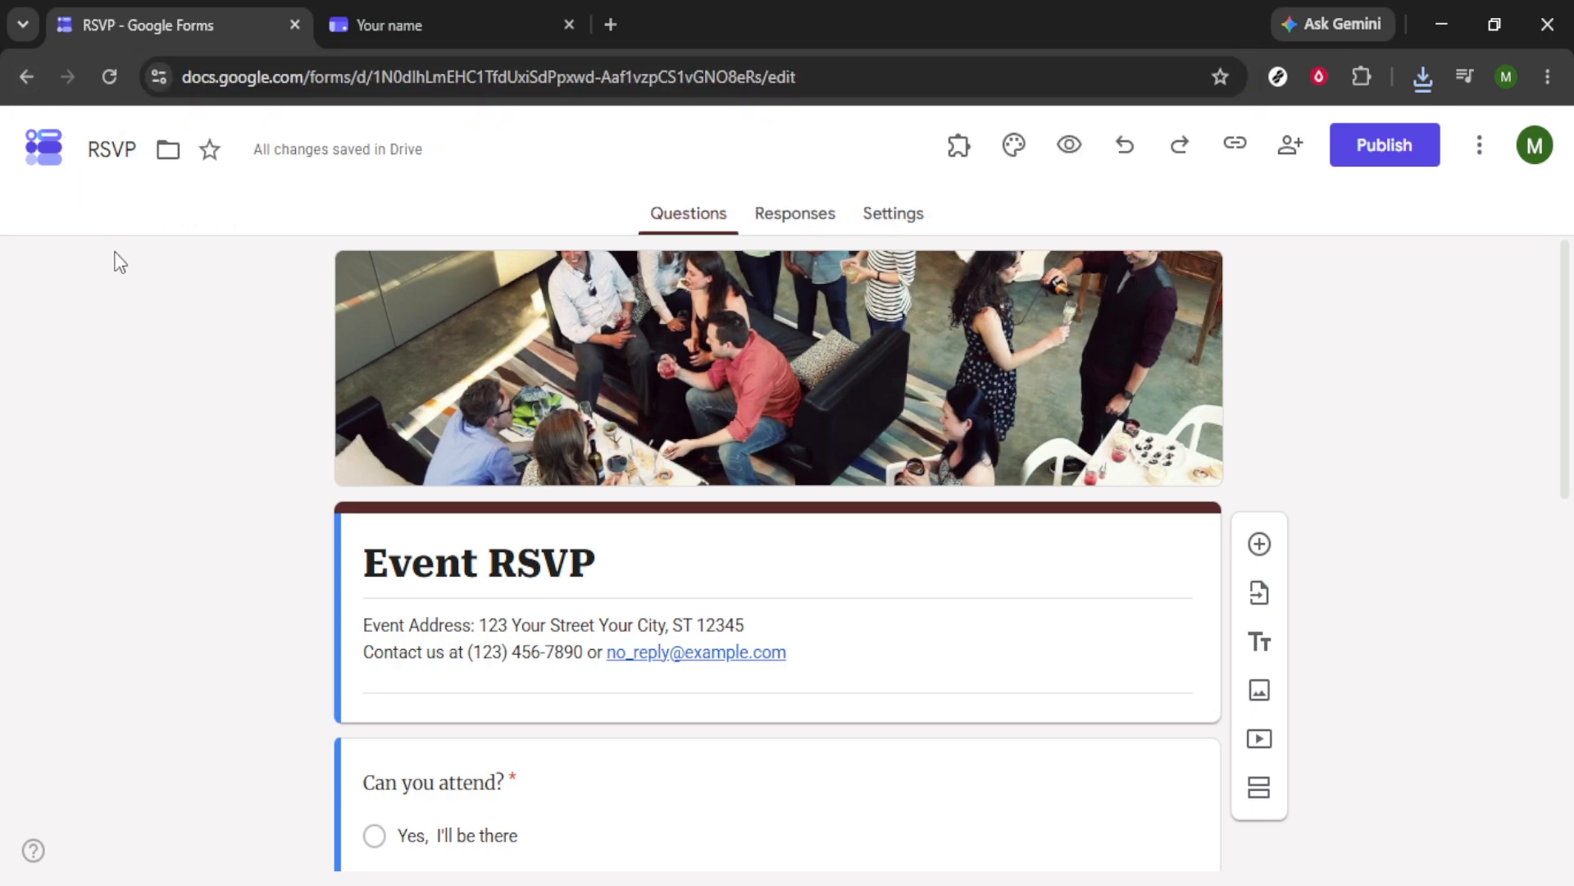
{"action": "left_click", "coordinate": [28, 77]}
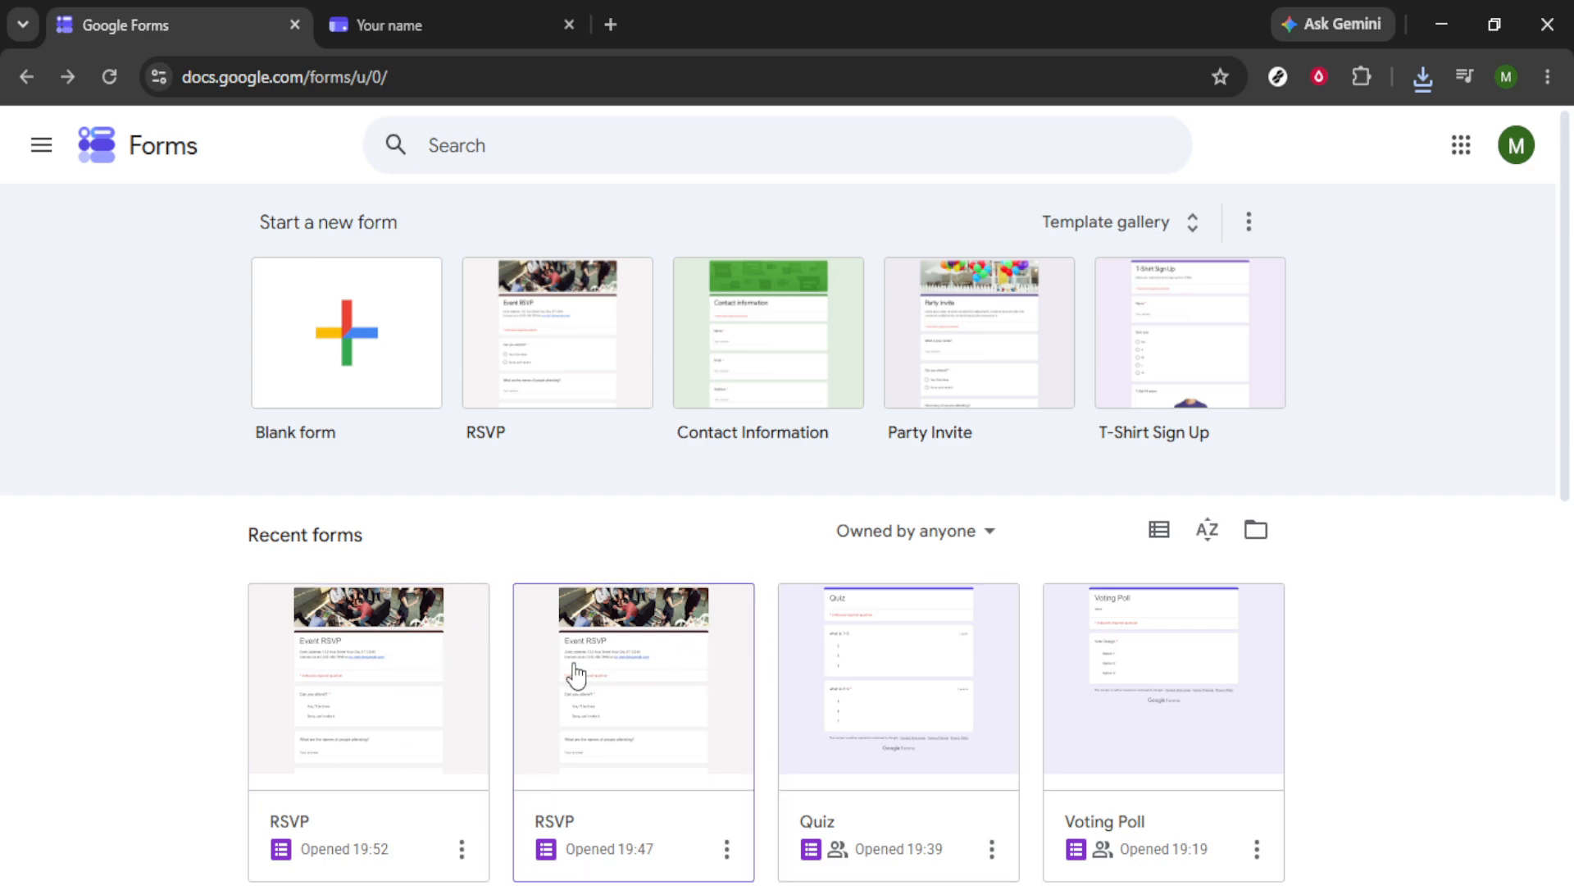
{"action": "left_click", "coordinate": [373, 756]}
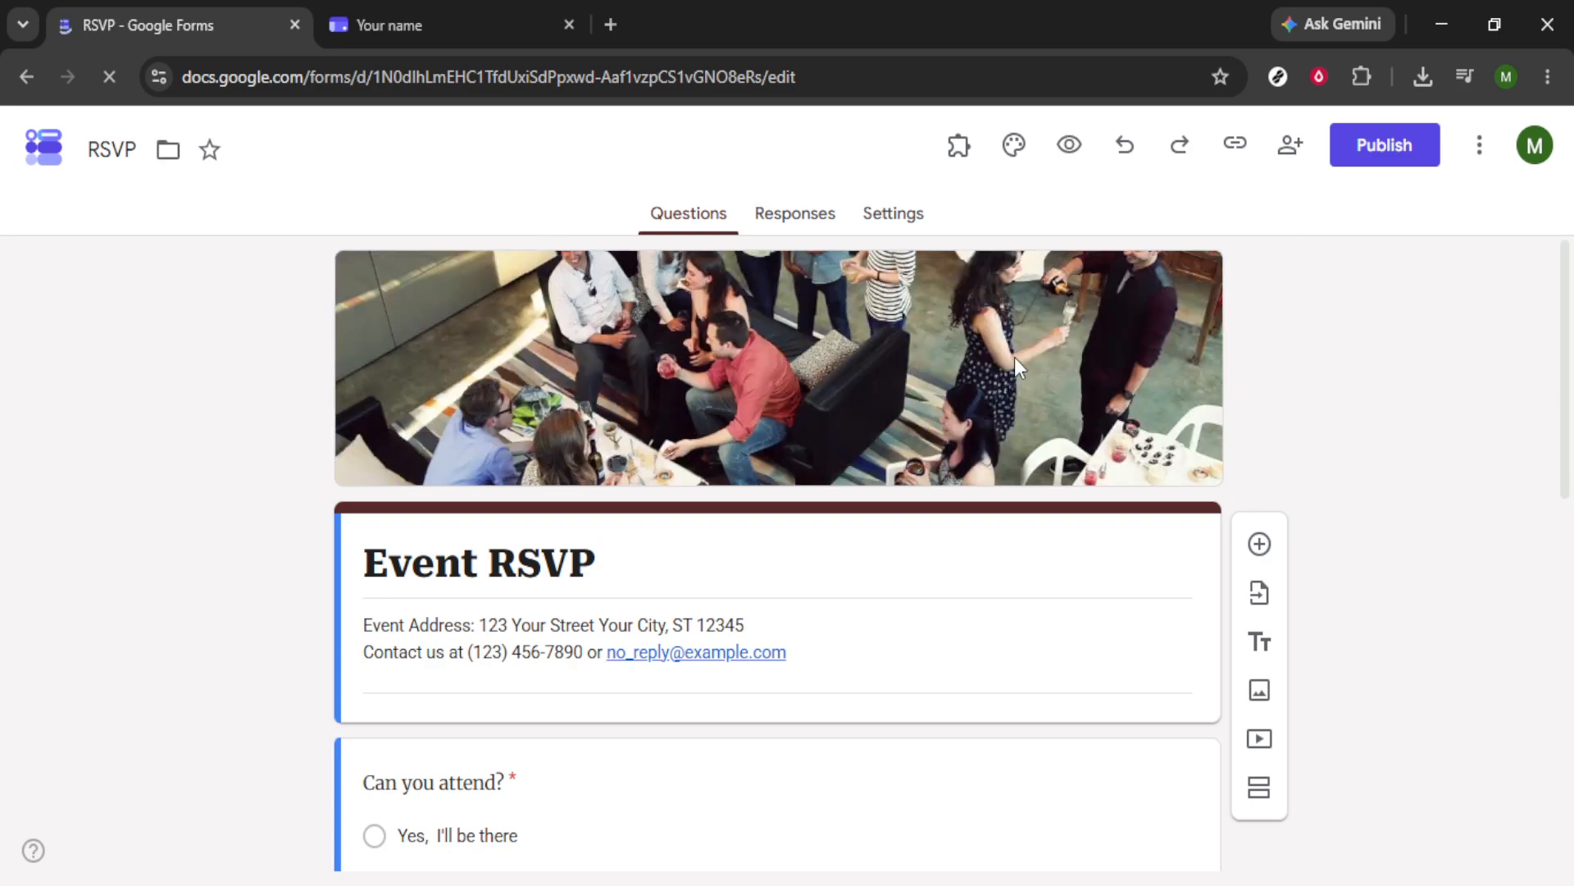
Copy the RSVP form's embed HTML code at 700 px width and 520 px height.
{"action": "left_click", "coordinate": [1477, 168]}
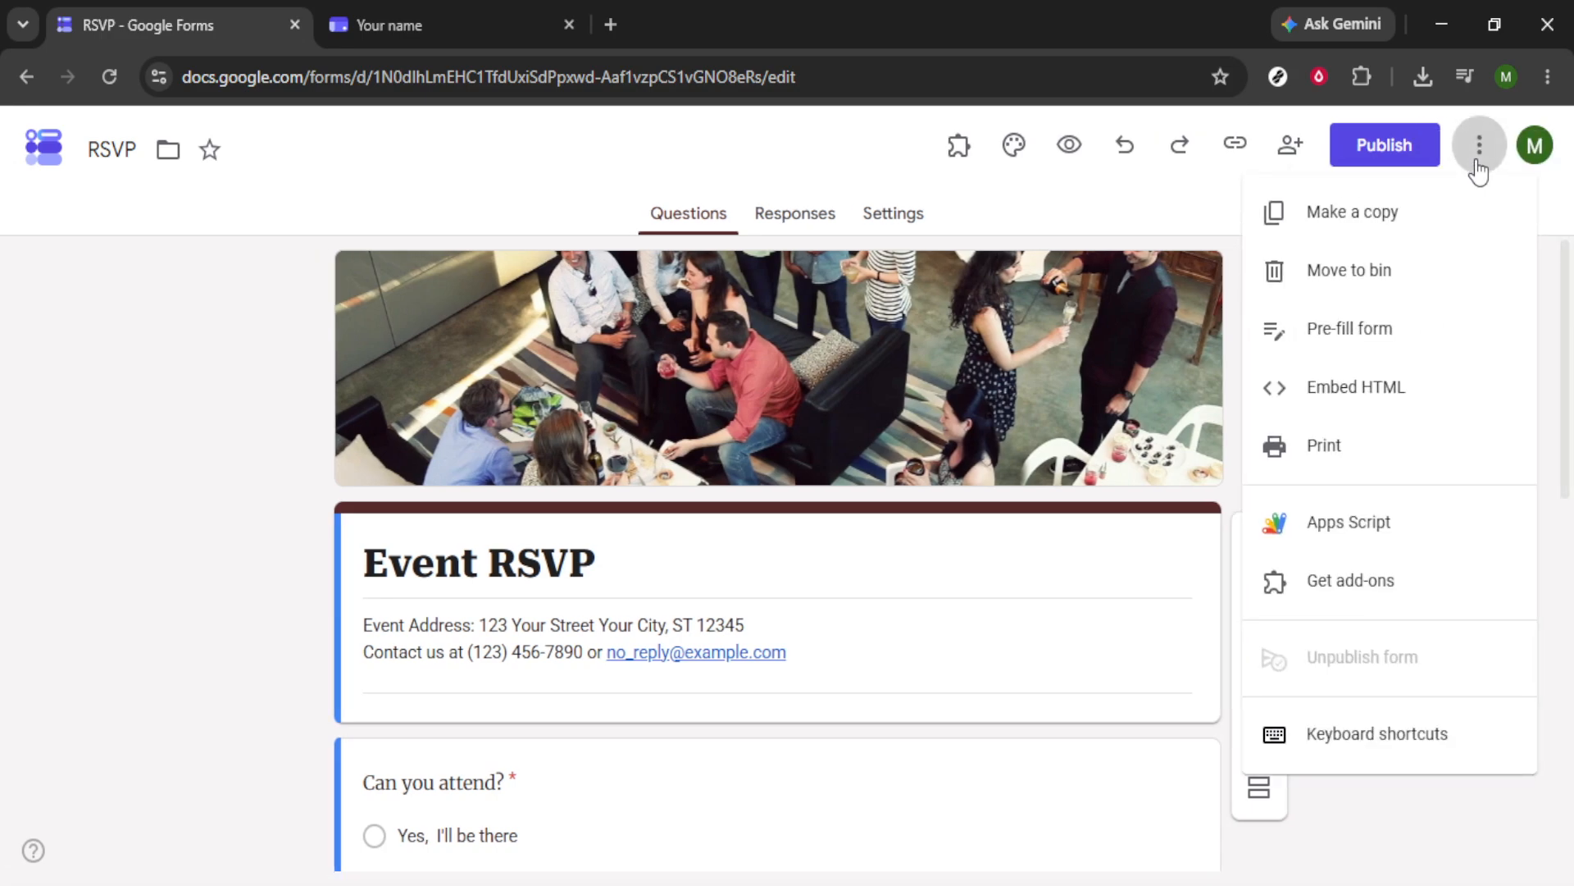
{"action": "left_click", "coordinate": [1293, 408]}
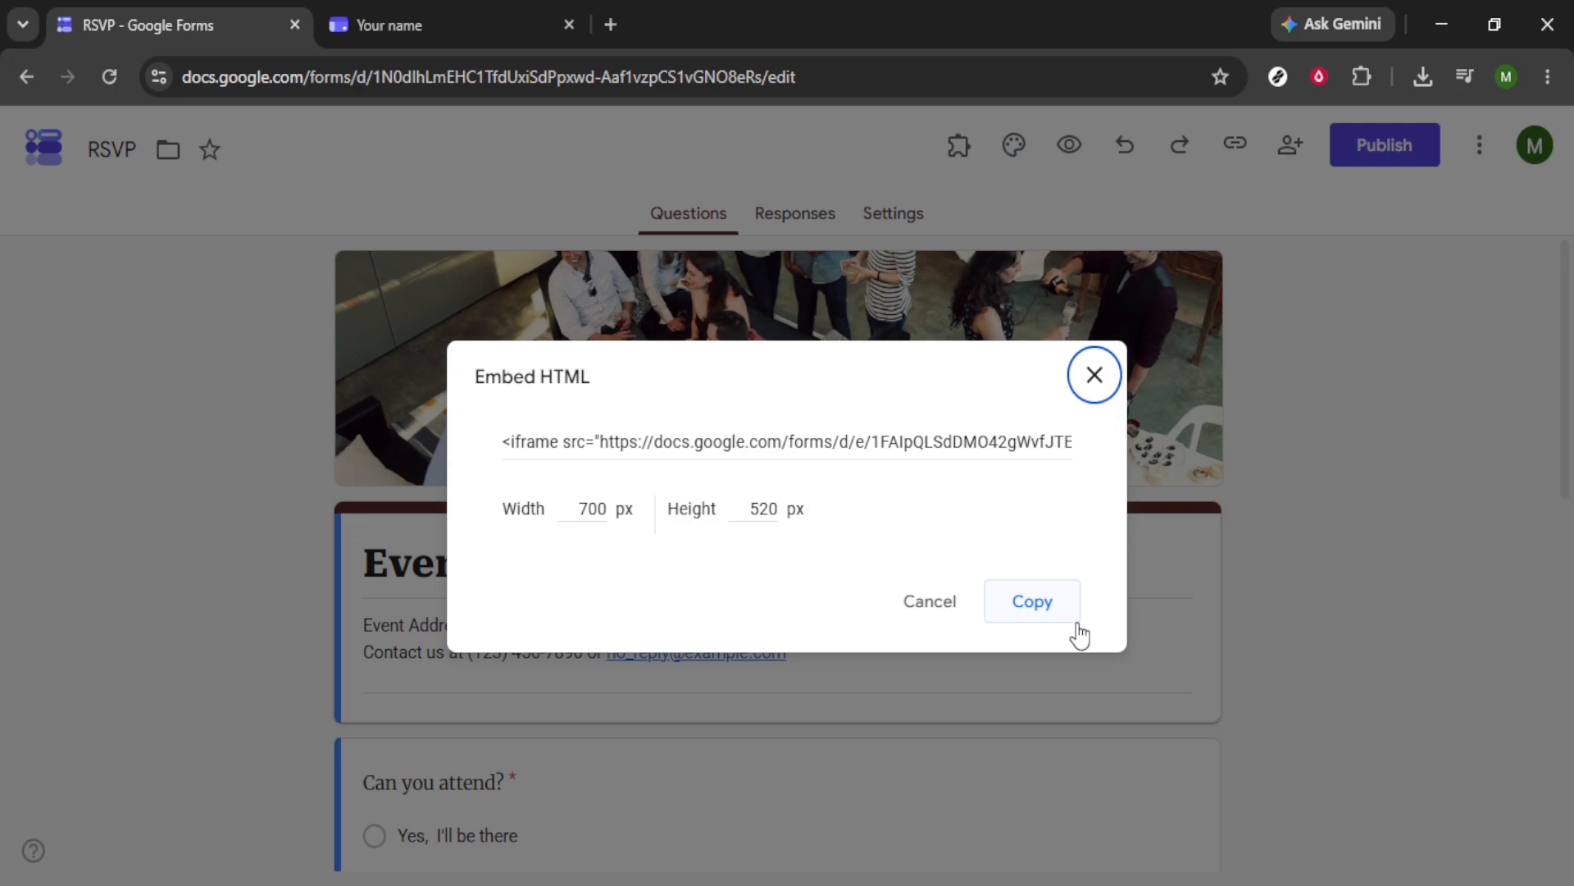
{"action": "left_click", "coordinate": [1041, 603]}
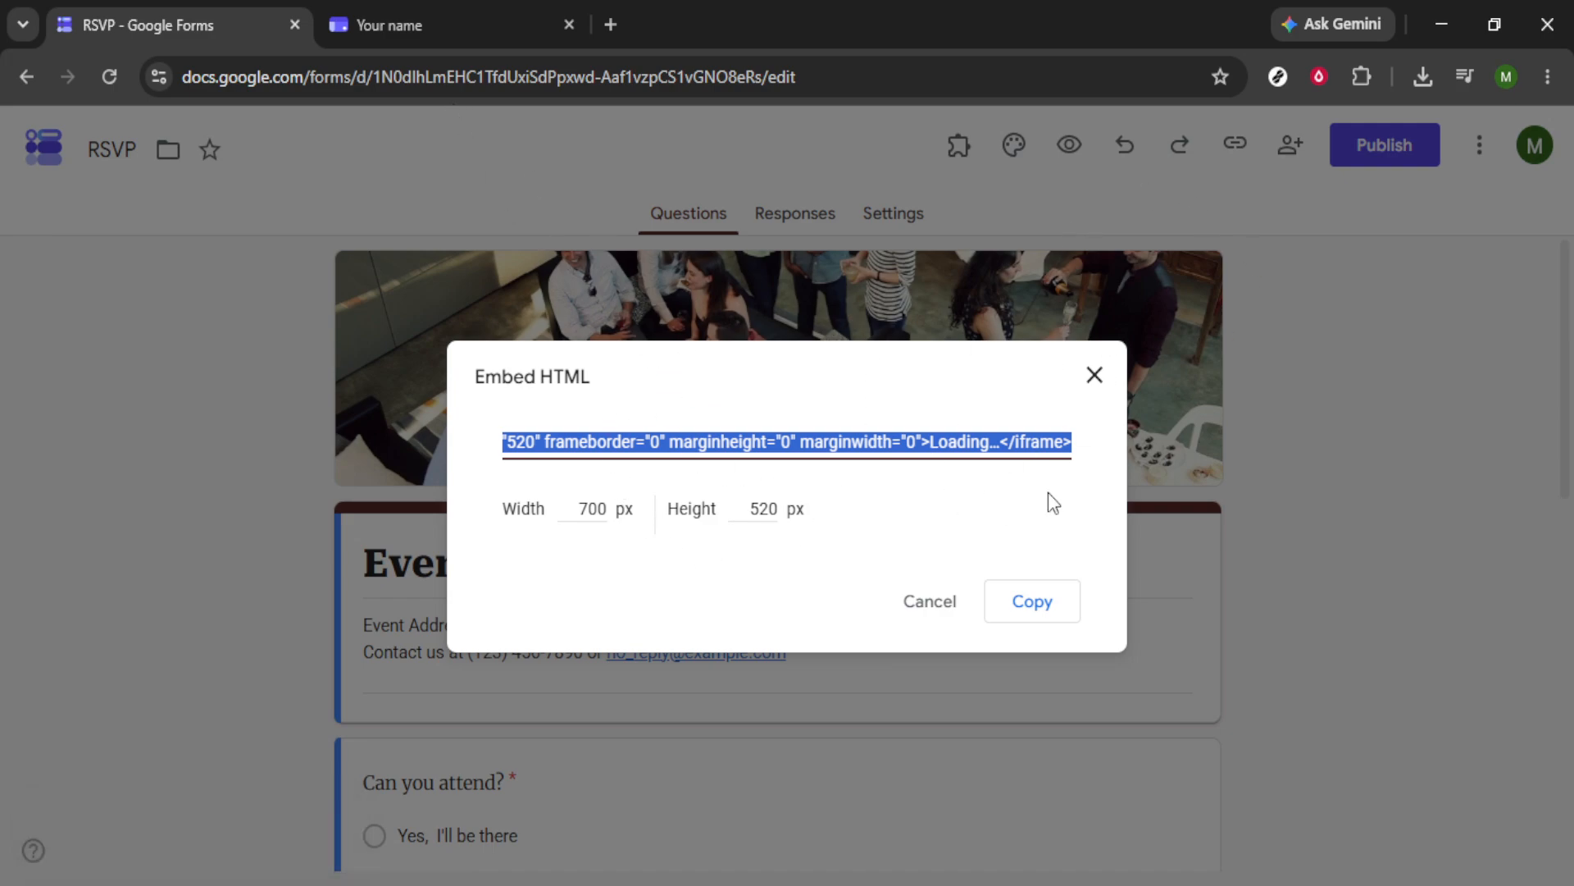
{"action": "left_click", "coordinate": [1096, 377]}
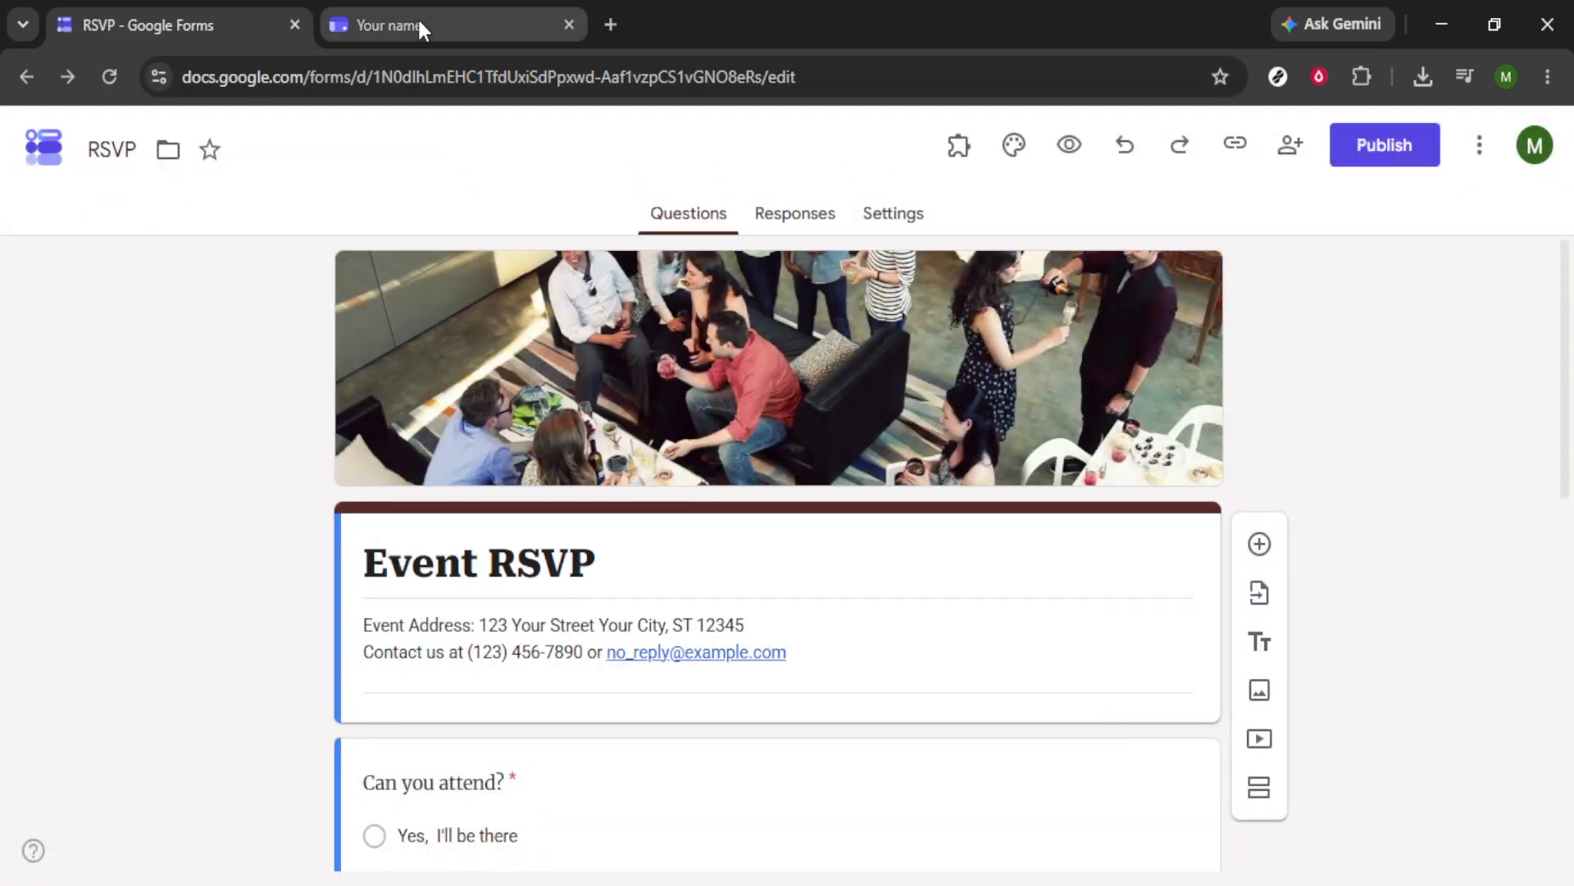
Switch to the Portfolio site in Google Sites on its Home page.
{"action": "left_click", "coordinate": [505, 18]}
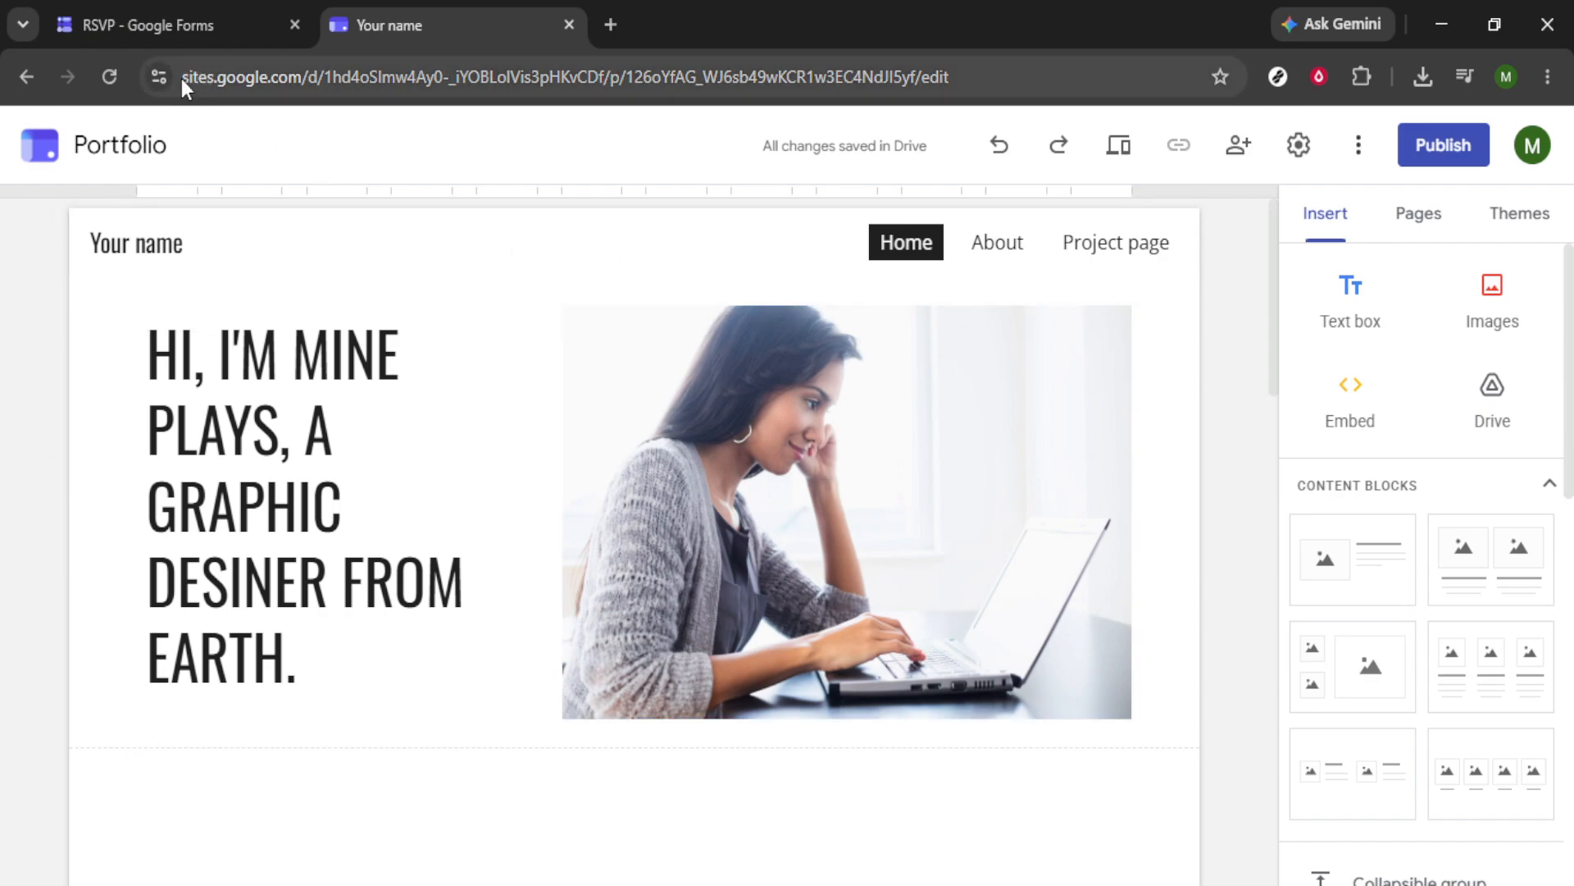
{"action": "left_click_drag", "start_coordinate": [182, 80], "coordinate": [311, 97]}
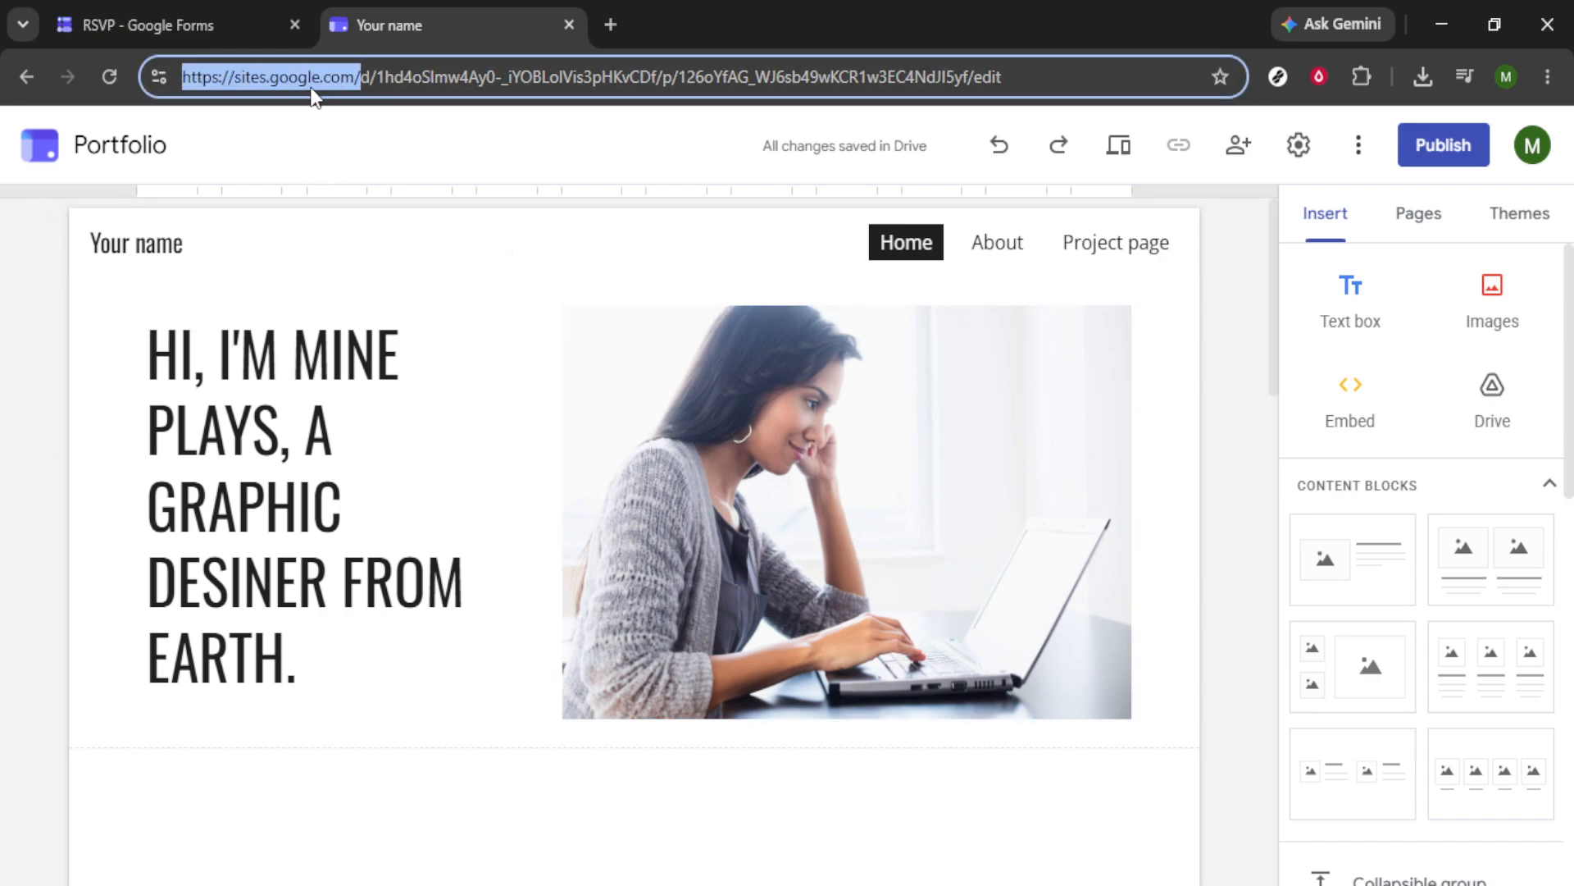
{"action": "left_click", "coordinate": [352, 112]}
{"action": "left_click", "coordinate": [316, 474]}
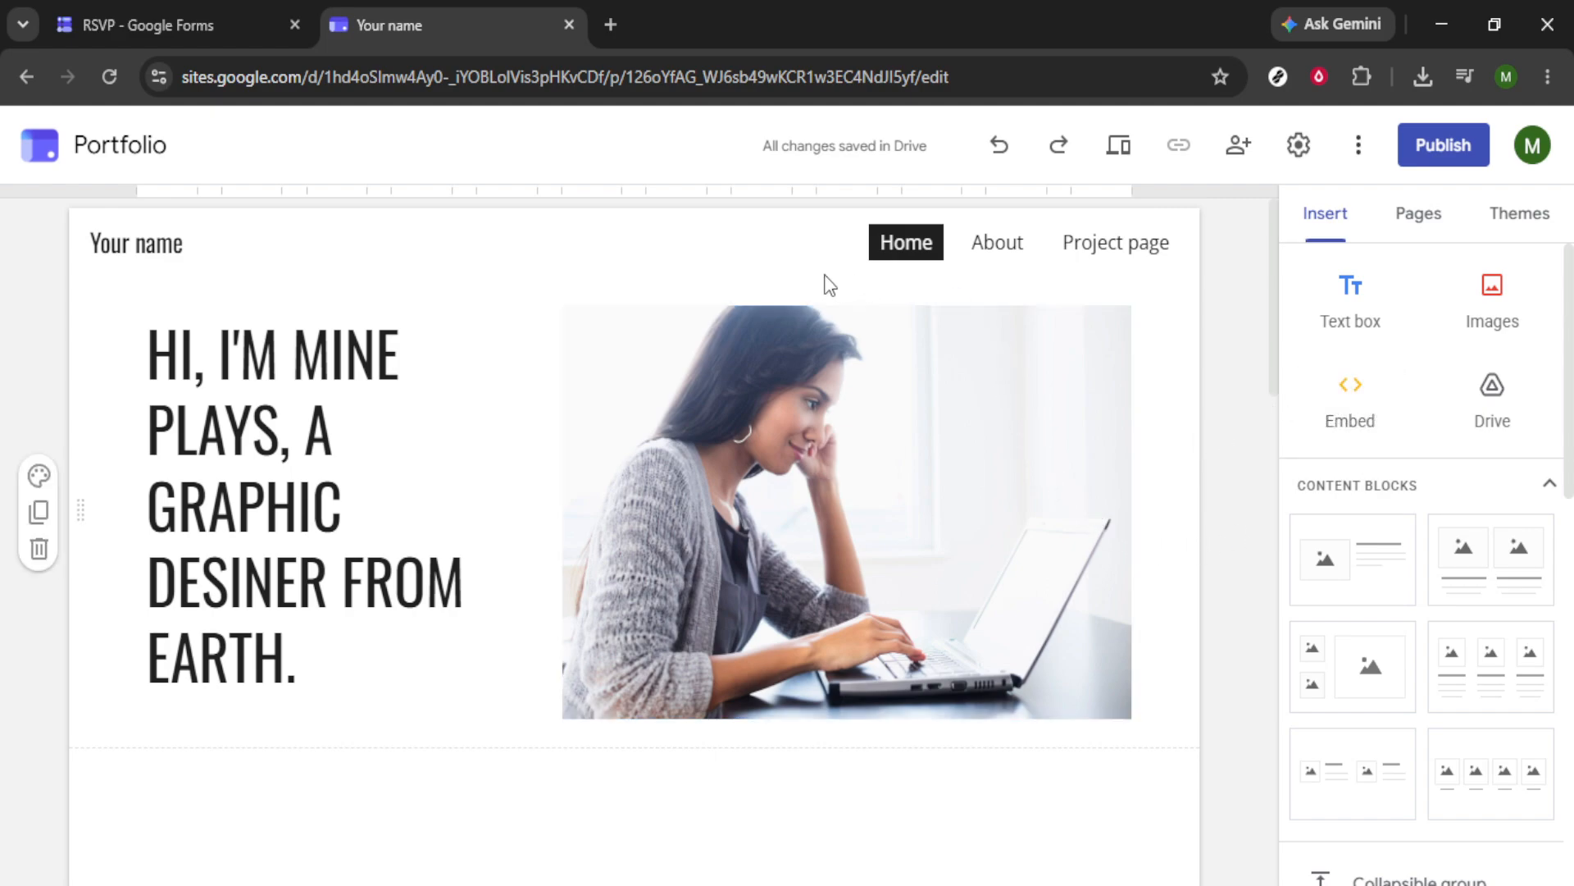
Embed the RSVP form on the Home page using the copied iframe code.
{"action": "left_click", "coordinate": [1333, 425]}
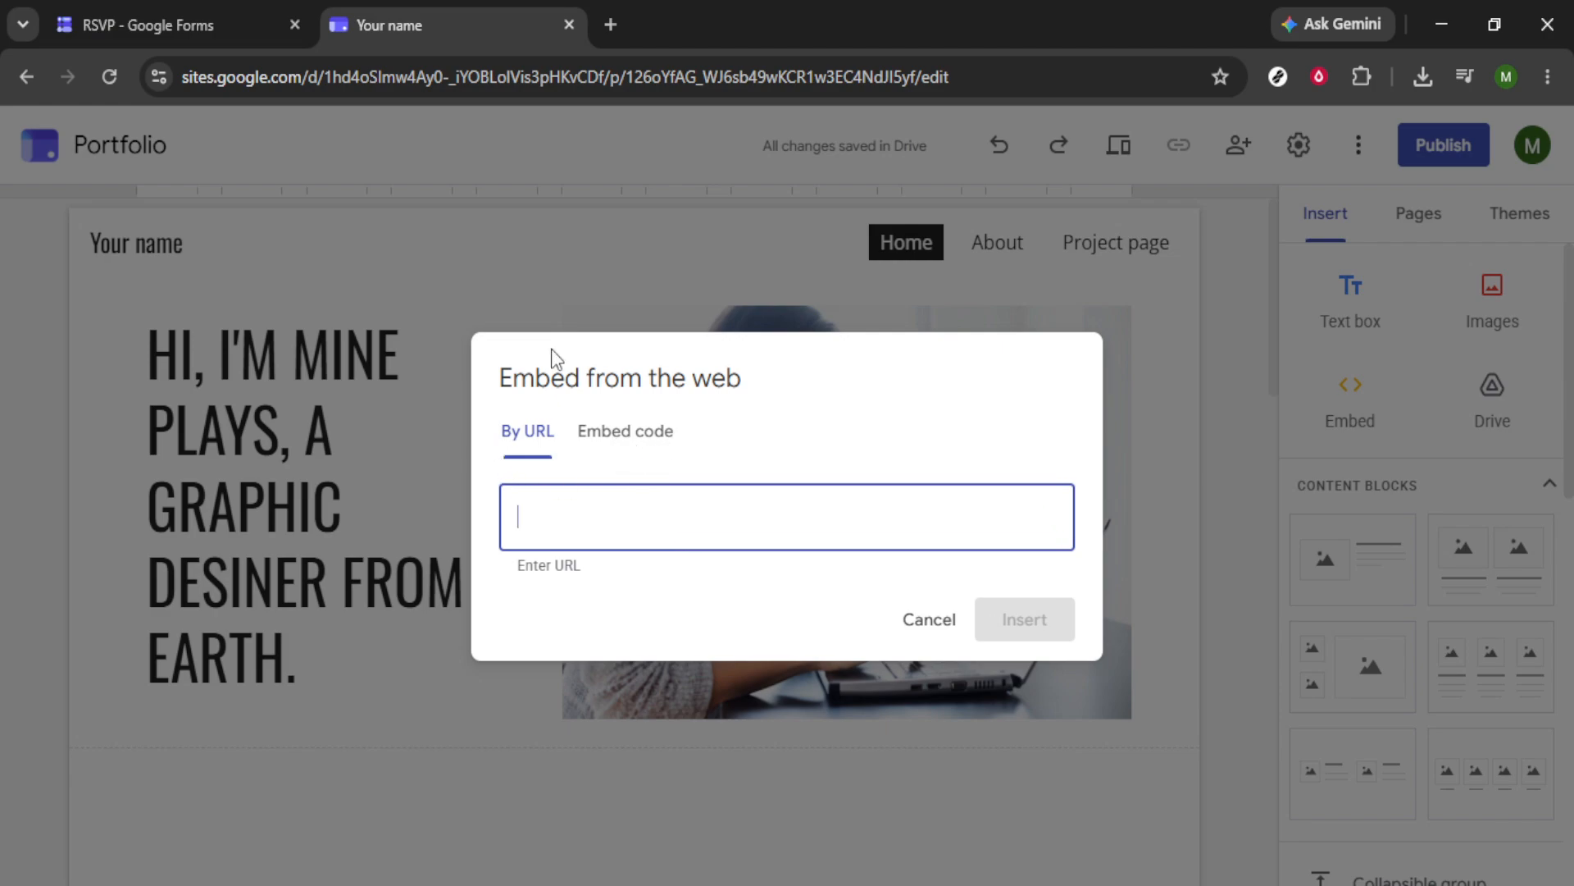
{"action": "left_click", "coordinate": [633, 440]}
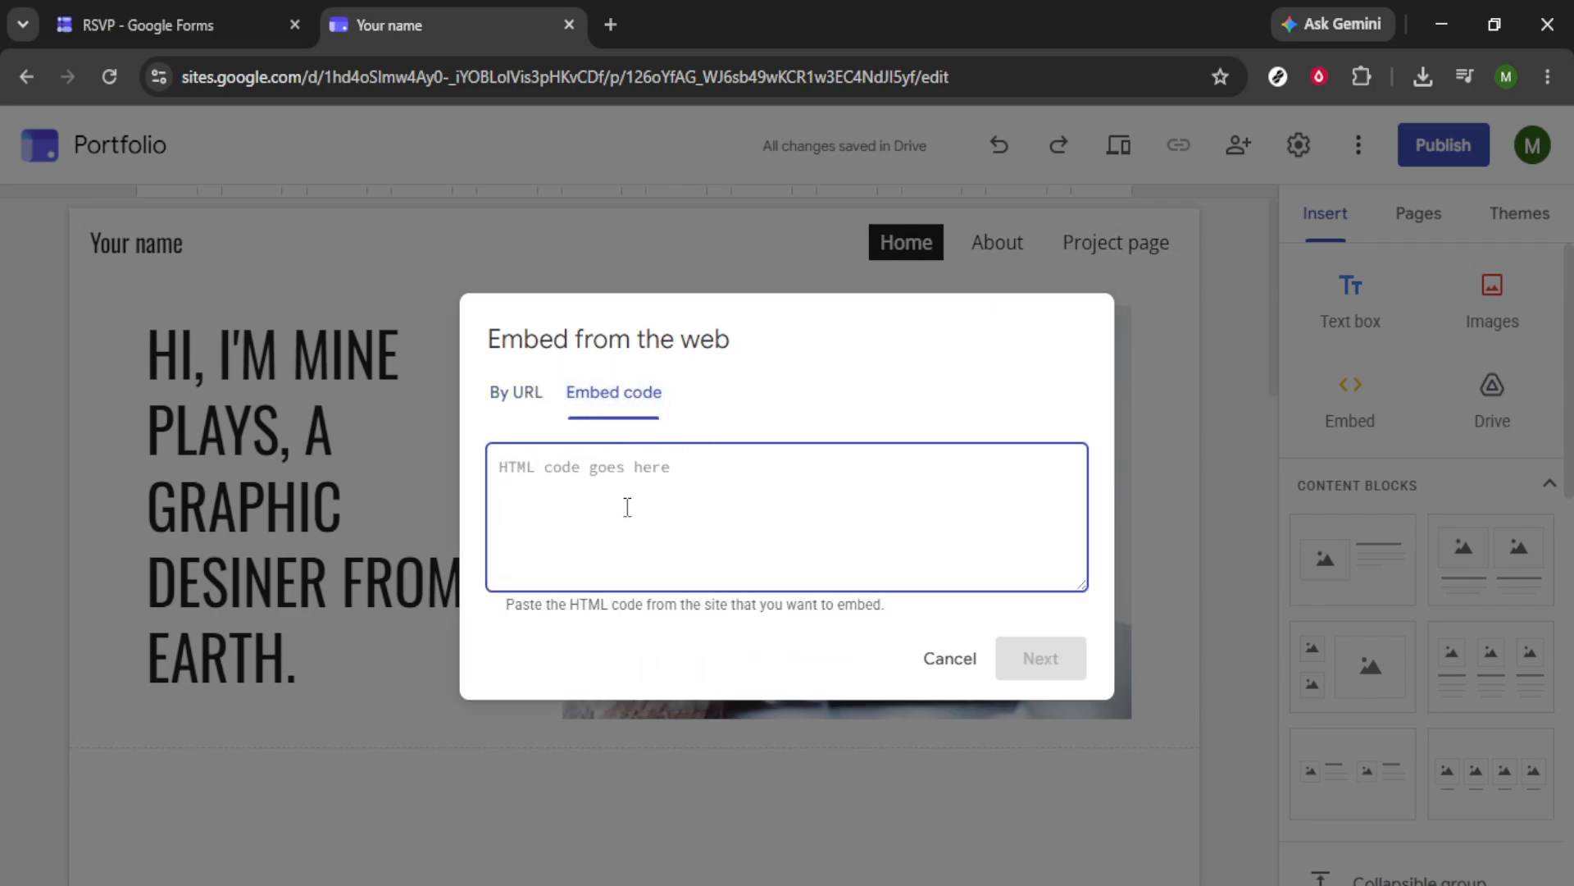
{"action": "key", "text": "ctrl+v"}
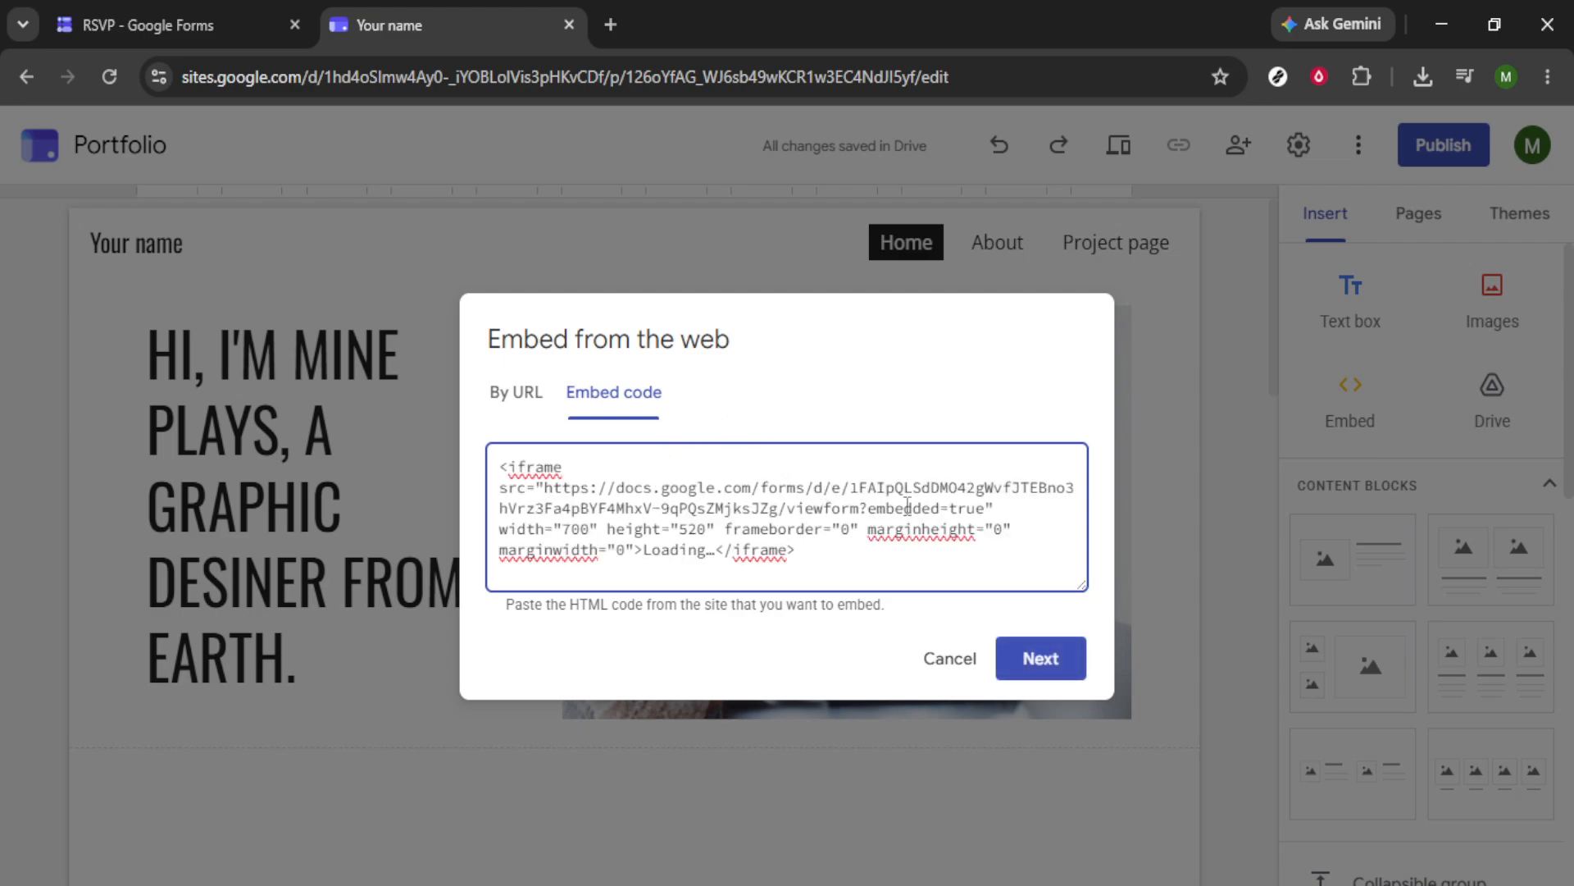
{"action": "left_click", "coordinate": [1040, 663]}
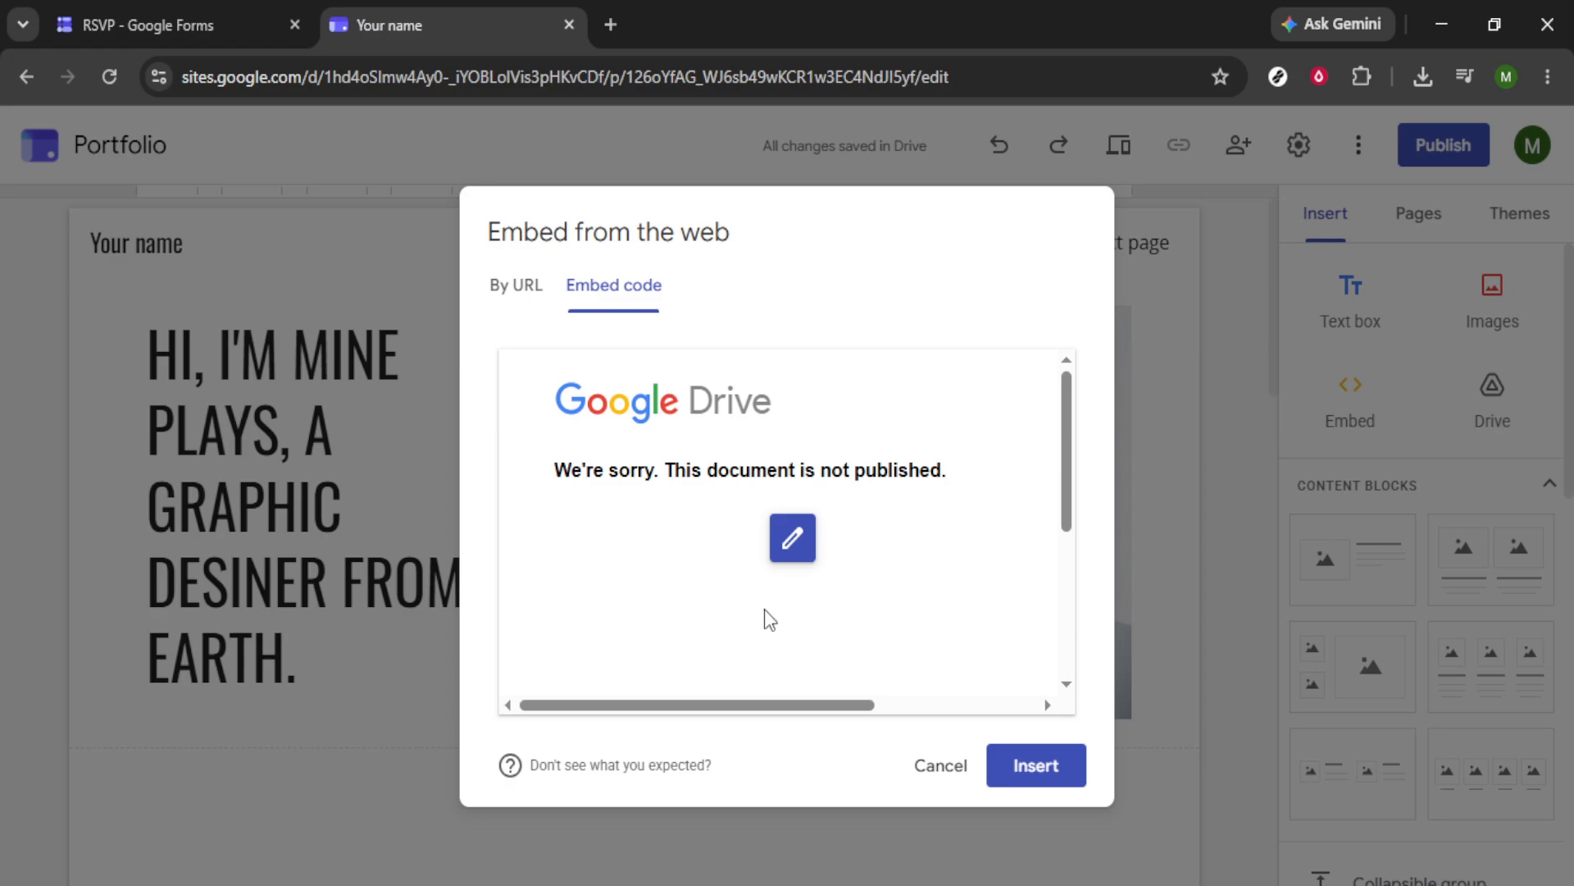
{"action": "left_click", "coordinate": [1007, 770]}
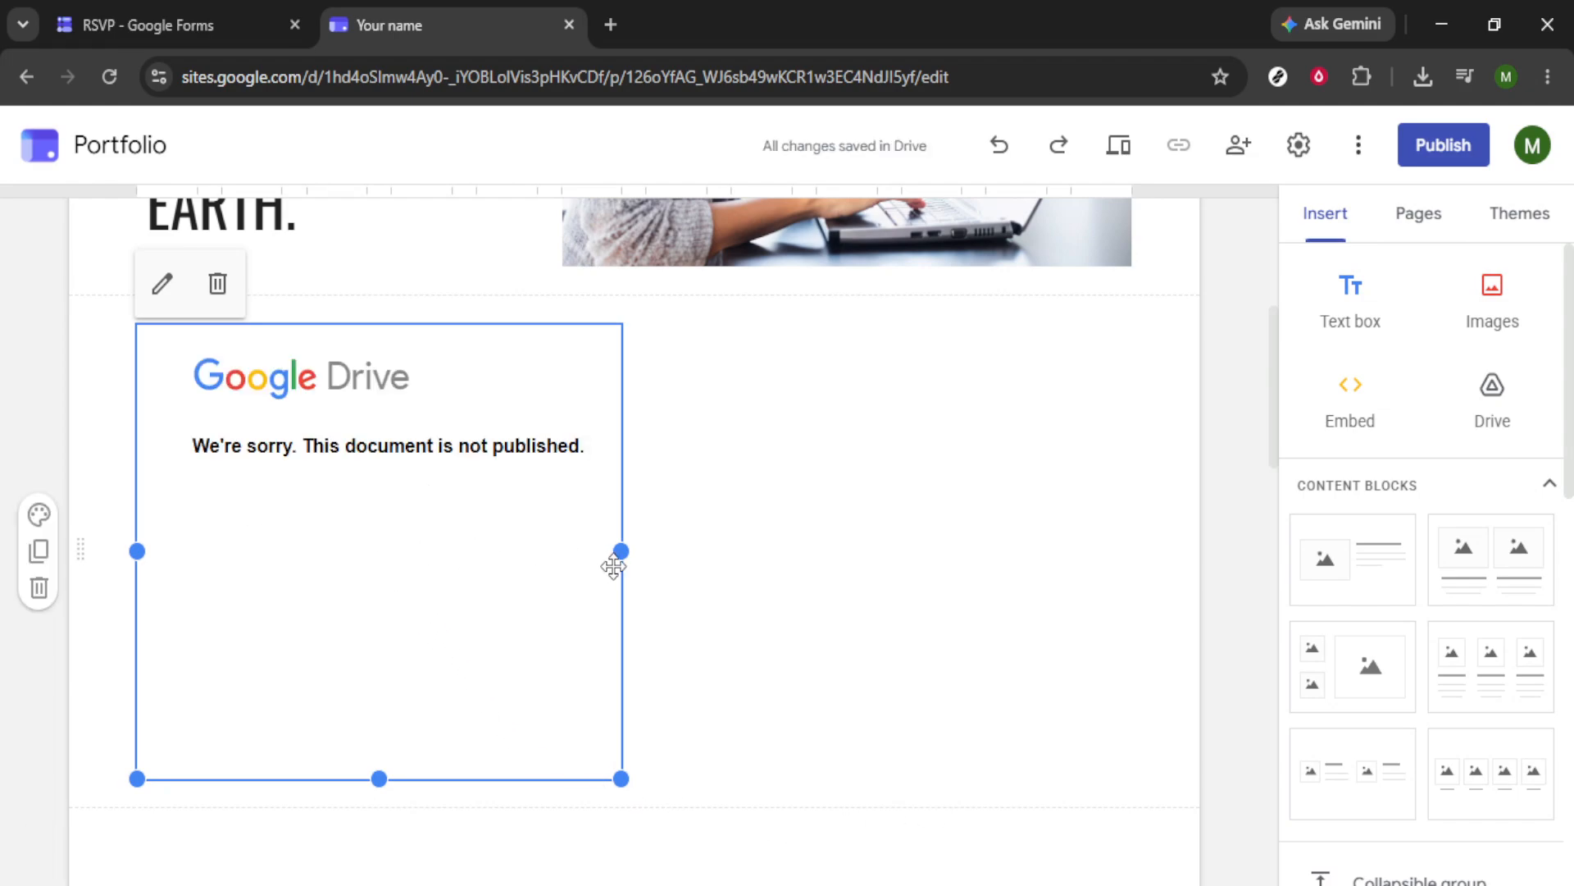
Resize the embedded form block to the full content width with about half its height, and re-save its existing embed code.
{"action": "left_click_drag", "start_coordinate": [621, 551], "coordinate": [1131, 577]}
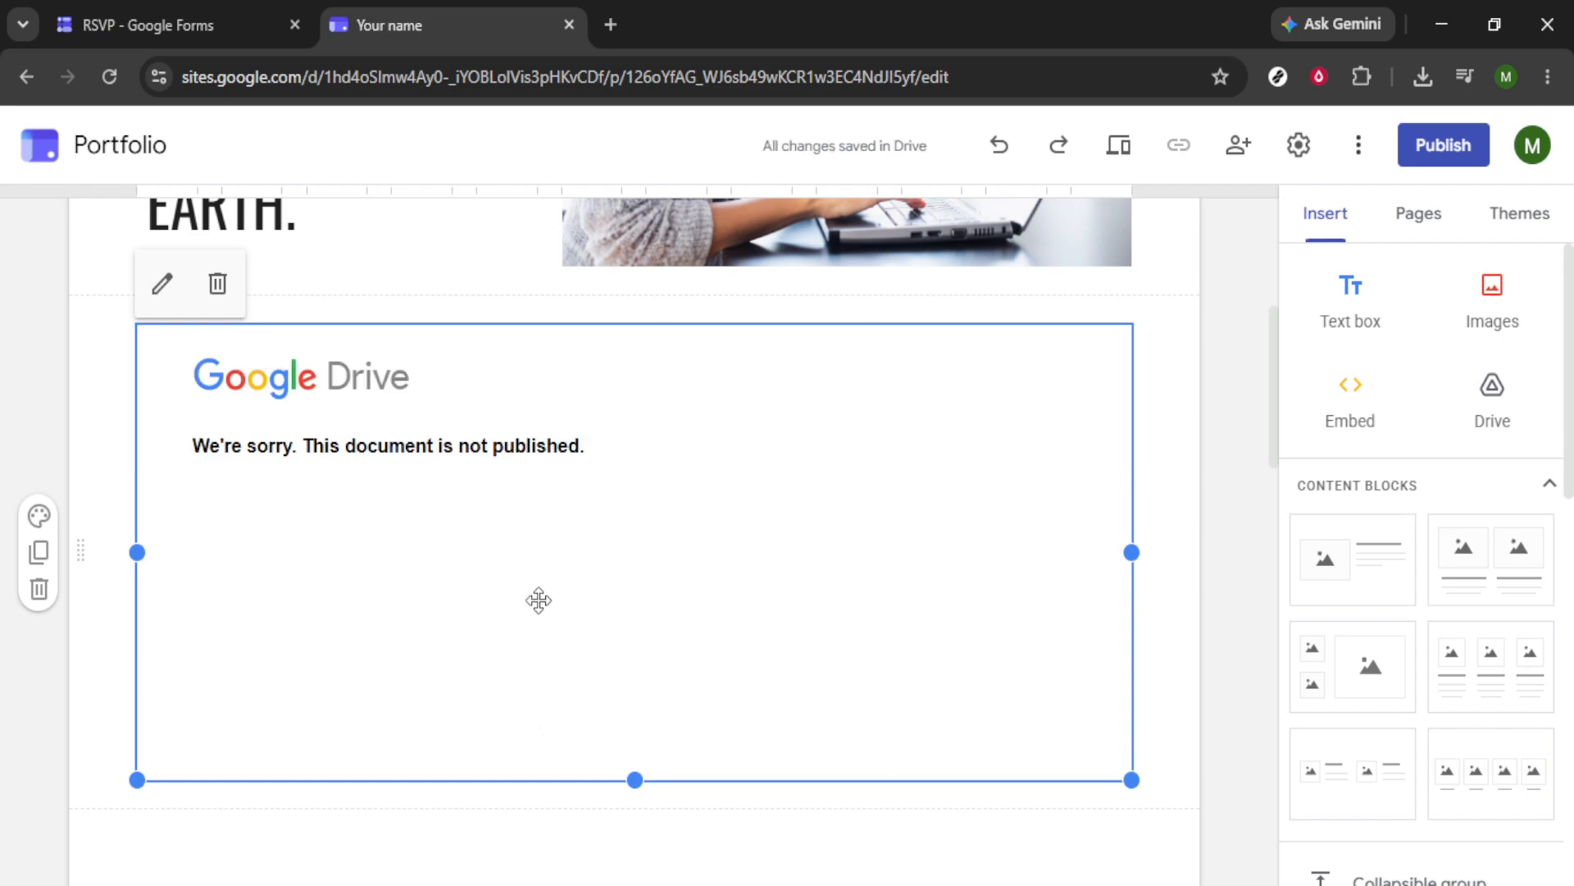
{"action": "left_click_drag", "start_coordinate": [634, 771], "coordinate": [633, 554]}
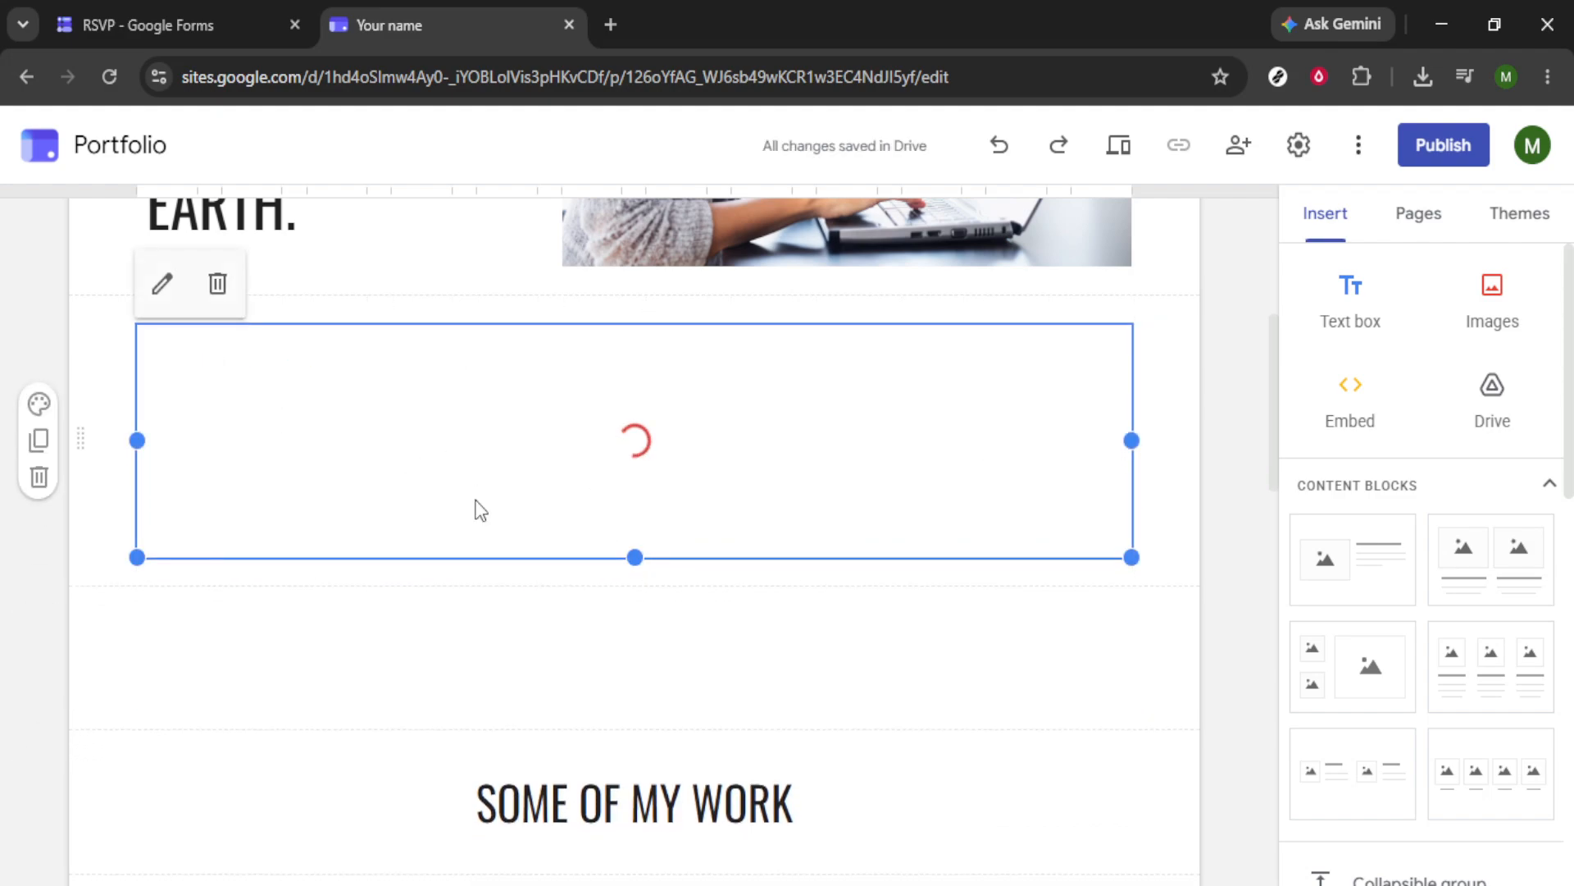
{"action": "left_click", "coordinate": [164, 285]}
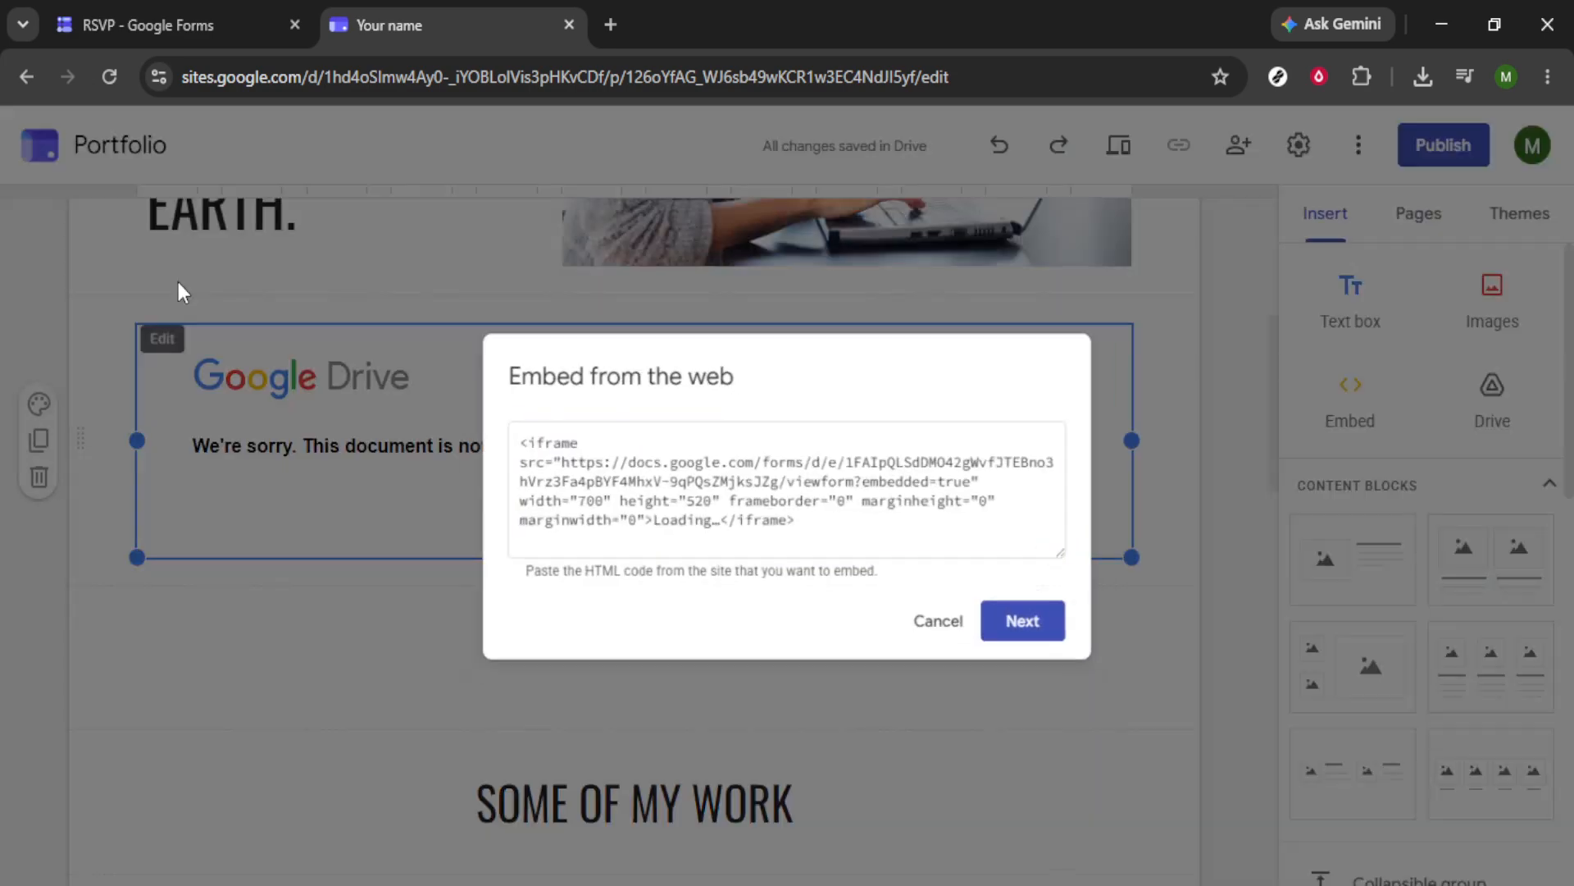
{"action": "left_click", "coordinate": [1066, 627]}
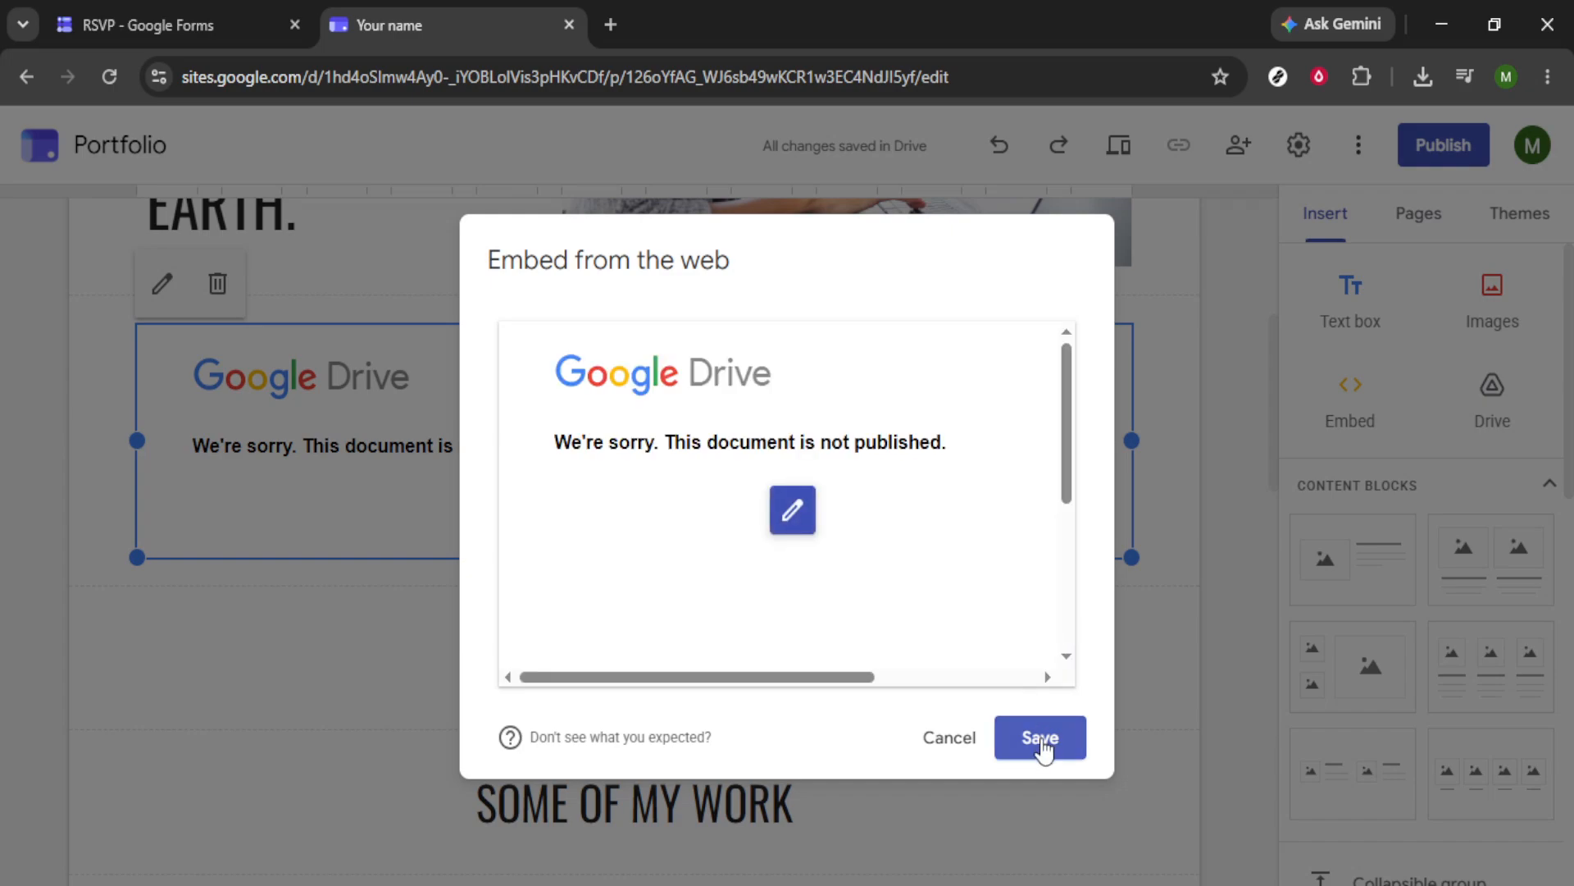
{"action": "left_click", "coordinate": [1041, 742]}
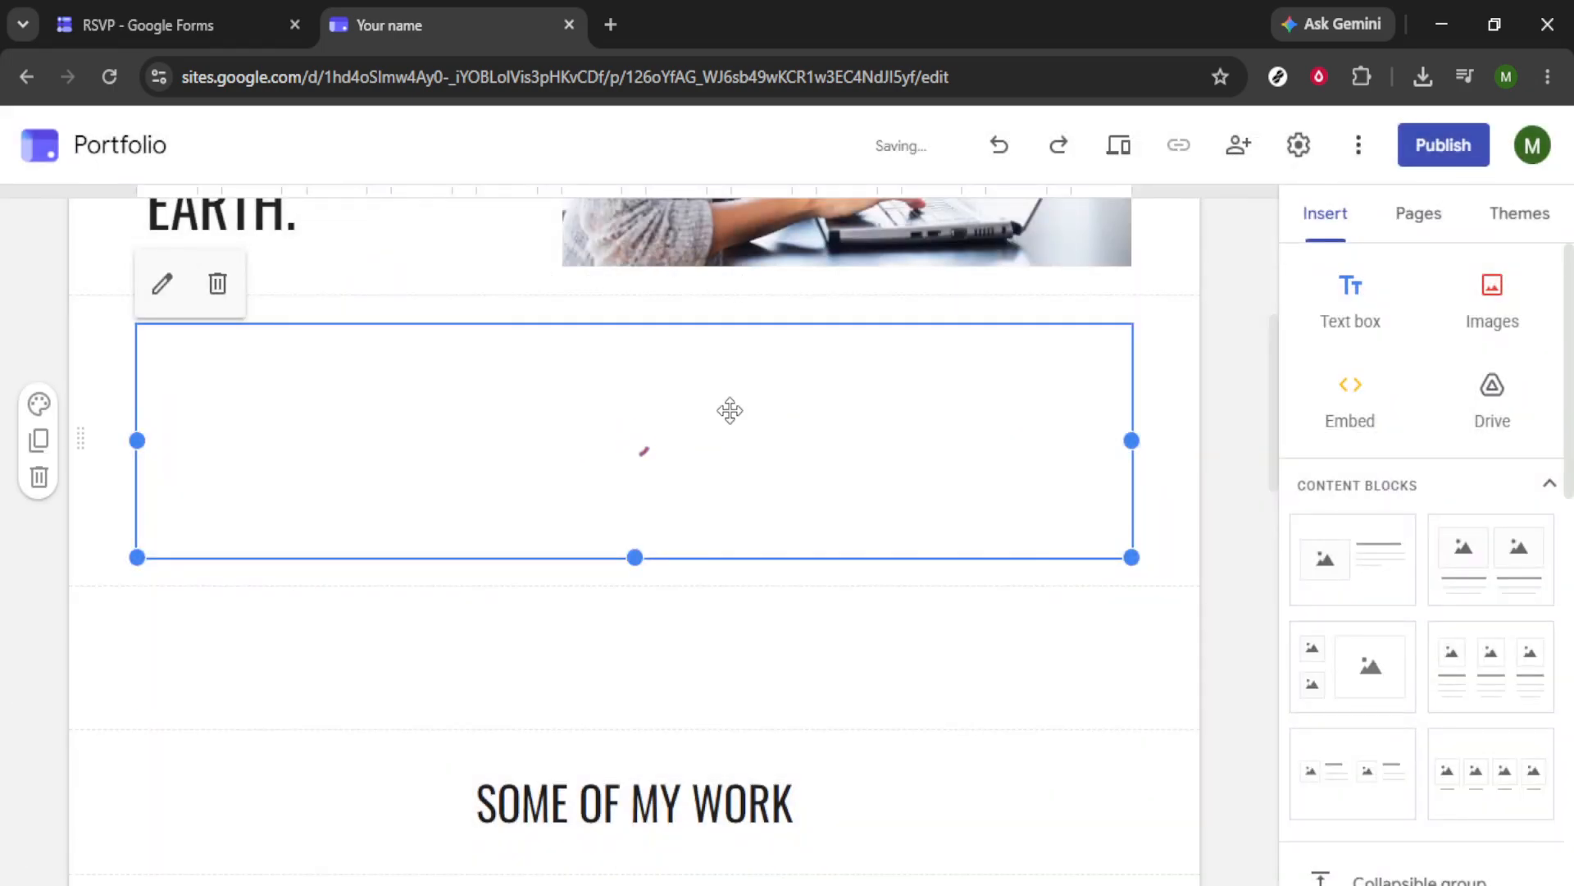
Switch back to the RSVP form, publish it for anyone with the link, and copy its responder link.
{"action": "left_click", "coordinate": [202, 4]}
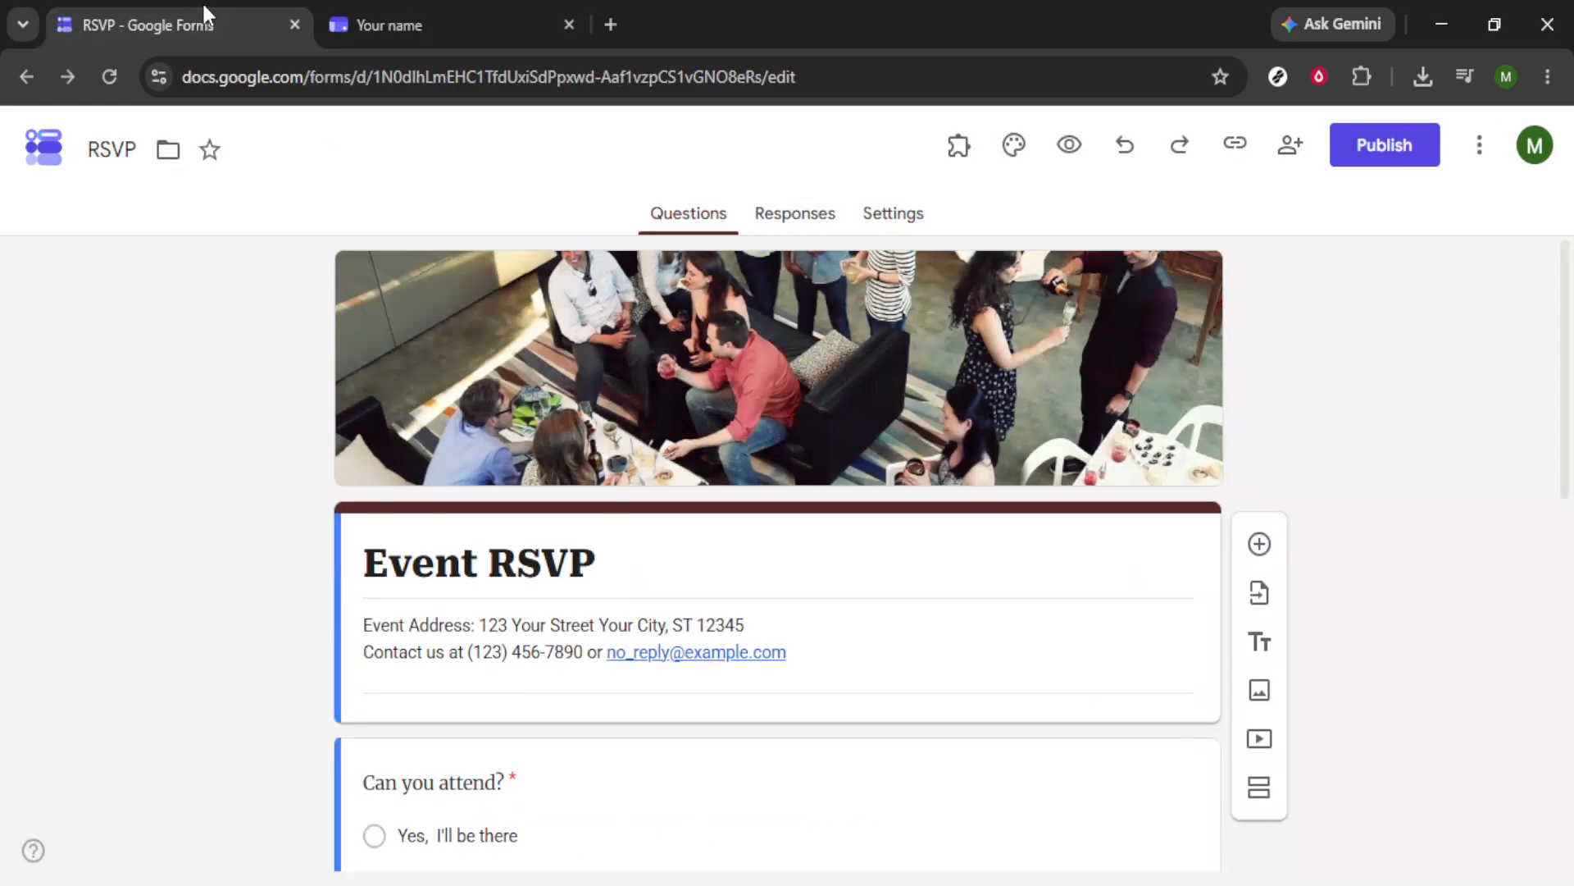
{"action": "left_click", "coordinate": [1412, 148]}
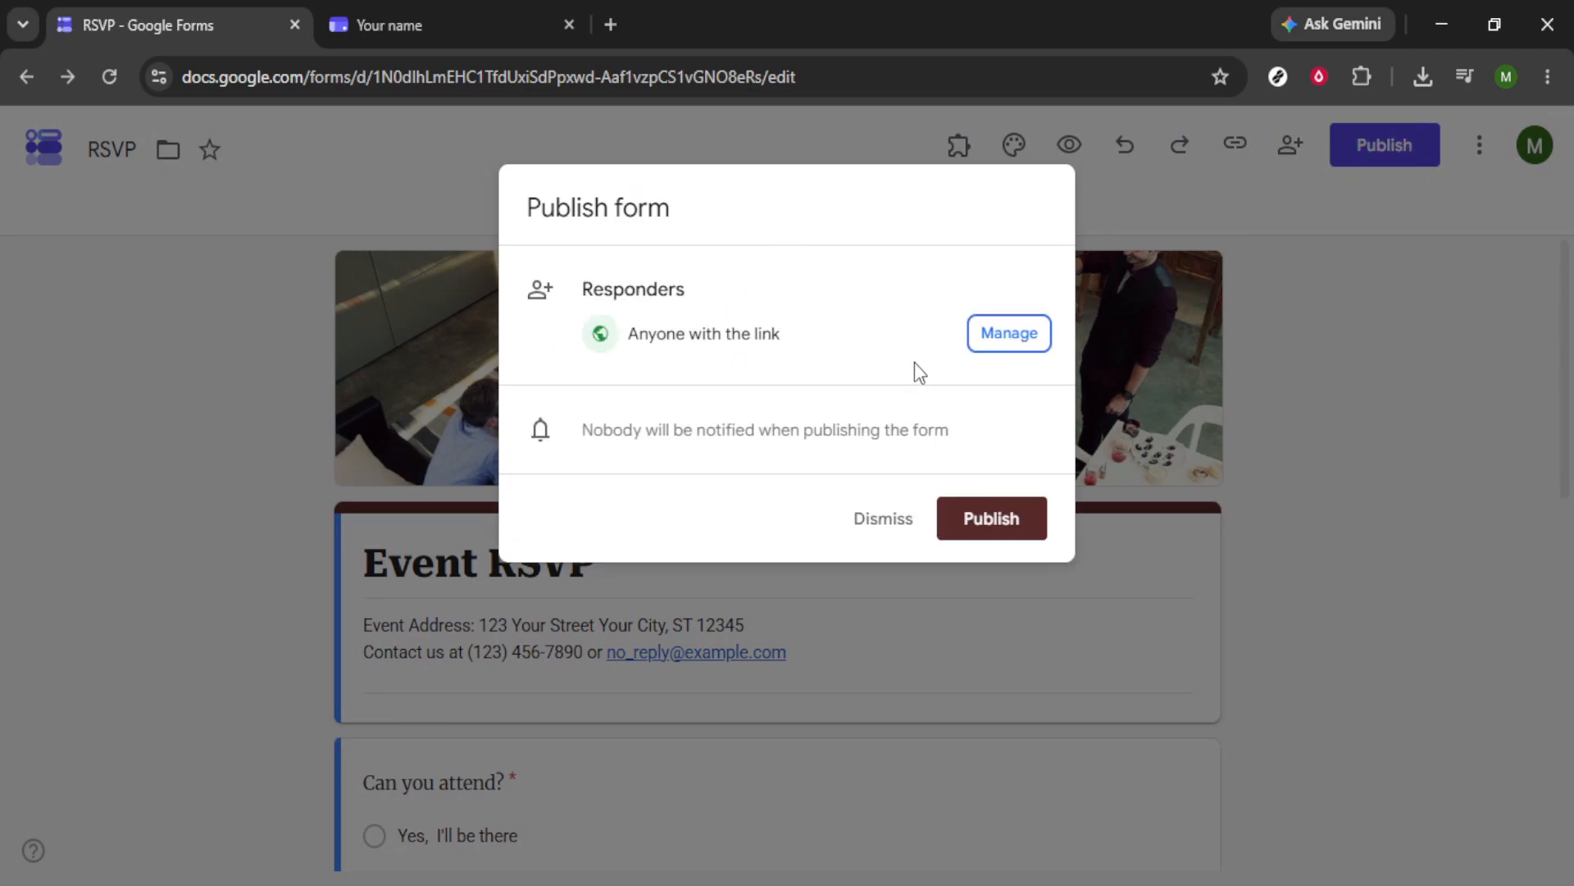
{"action": "left_click", "coordinate": [966, 516]}
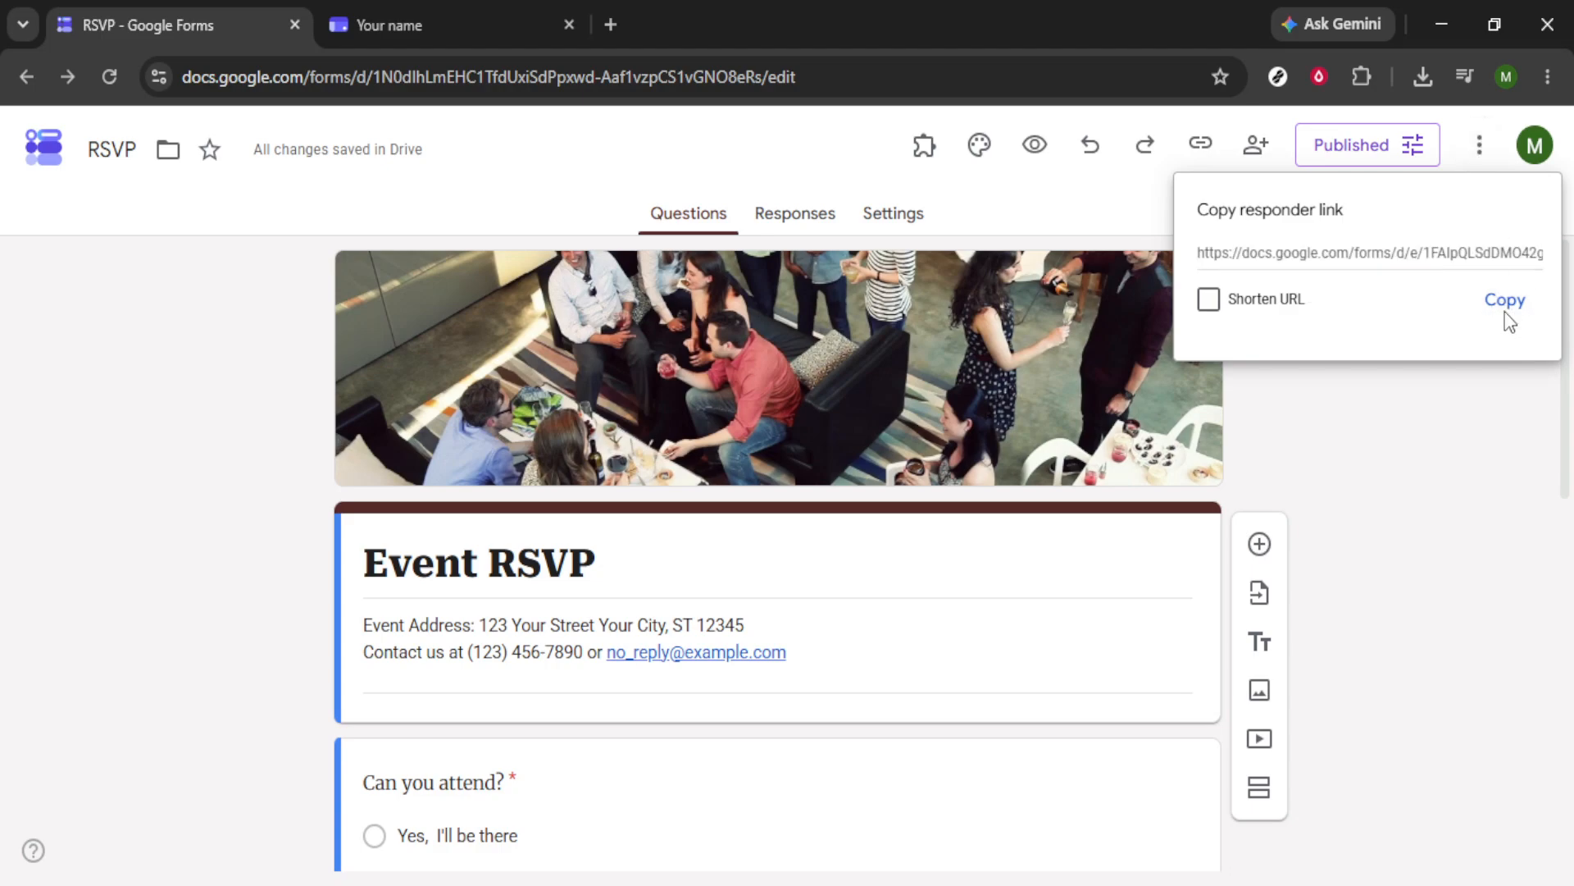
{"action": "left_click", "coordinate": [1507, 300]}
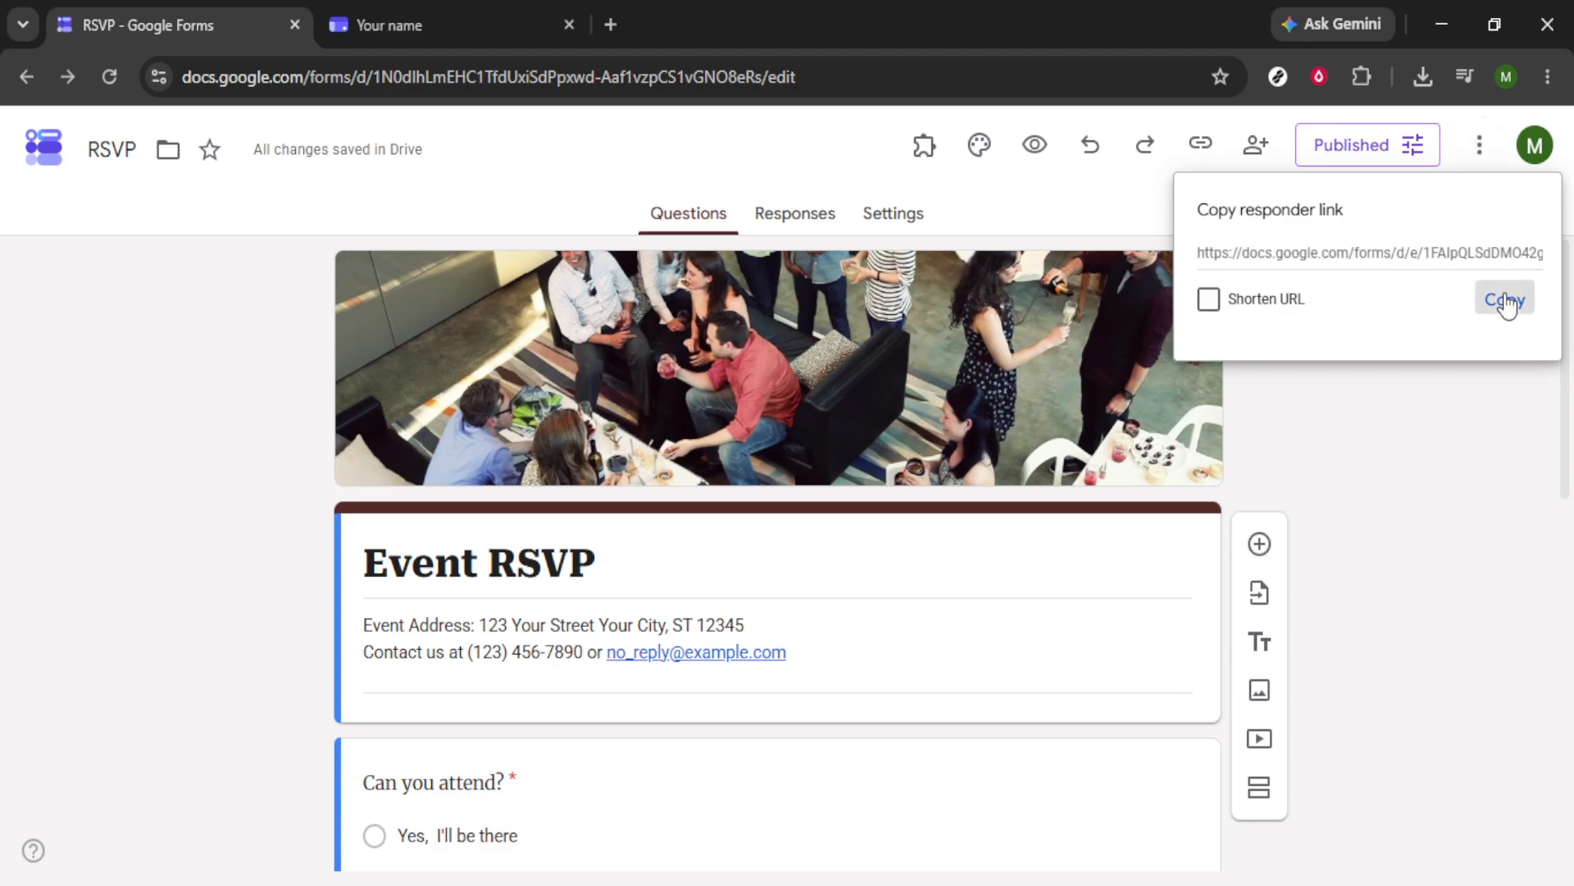
Copy the published RSVP form's embed HTML code at 700 by 520 px and return to the Portfolio site.
{"action": "left_click", "coordinate": [1480, 146]}
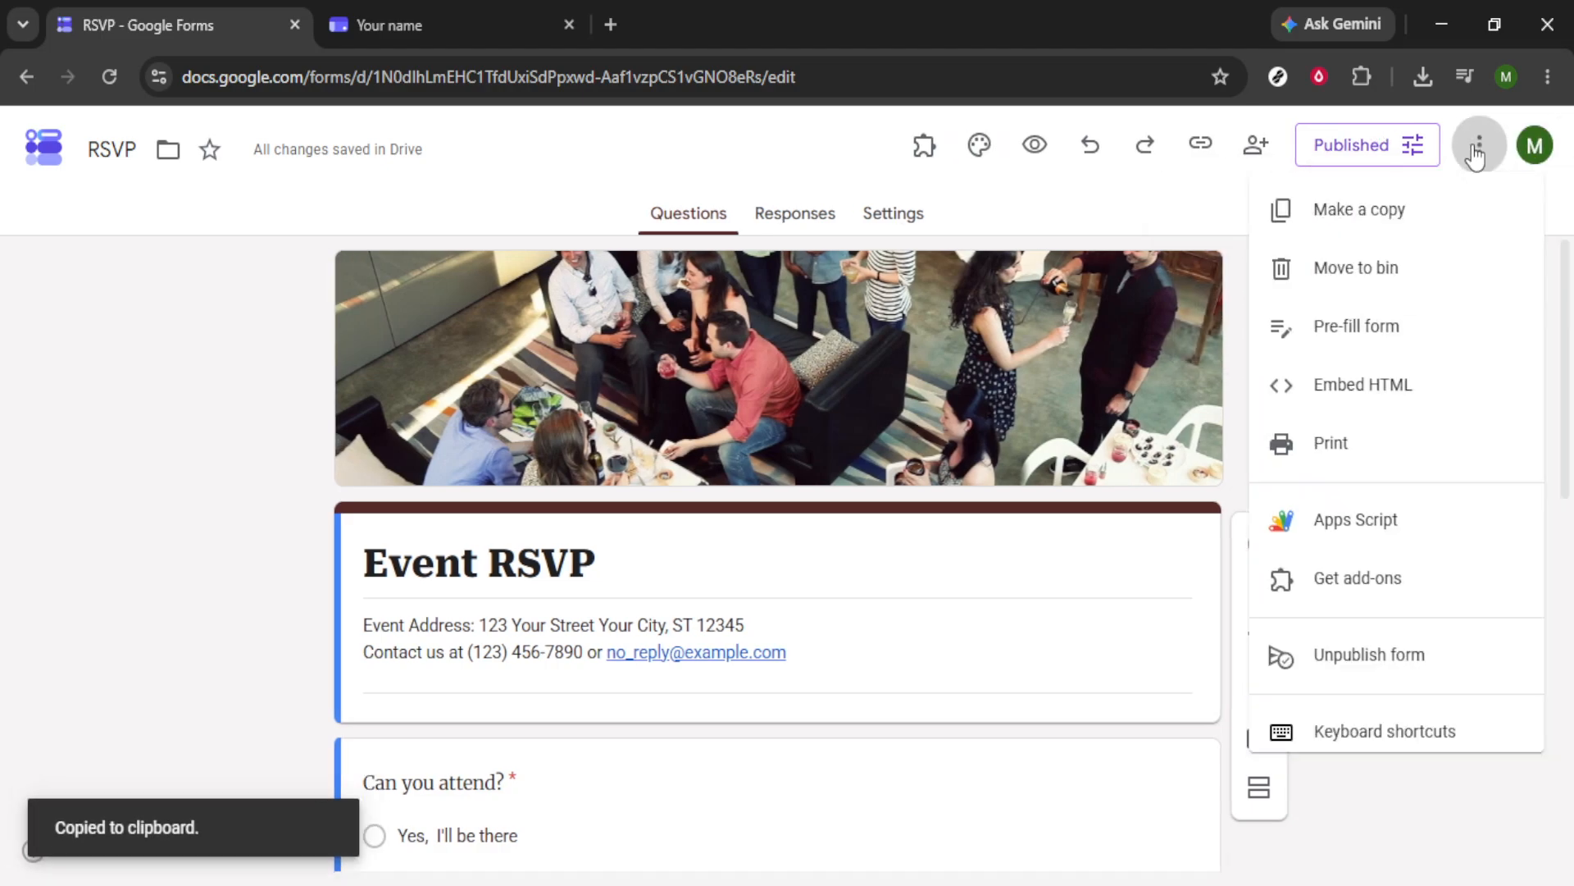
{"action": "left_click", "coordinate": [1355, 389]}
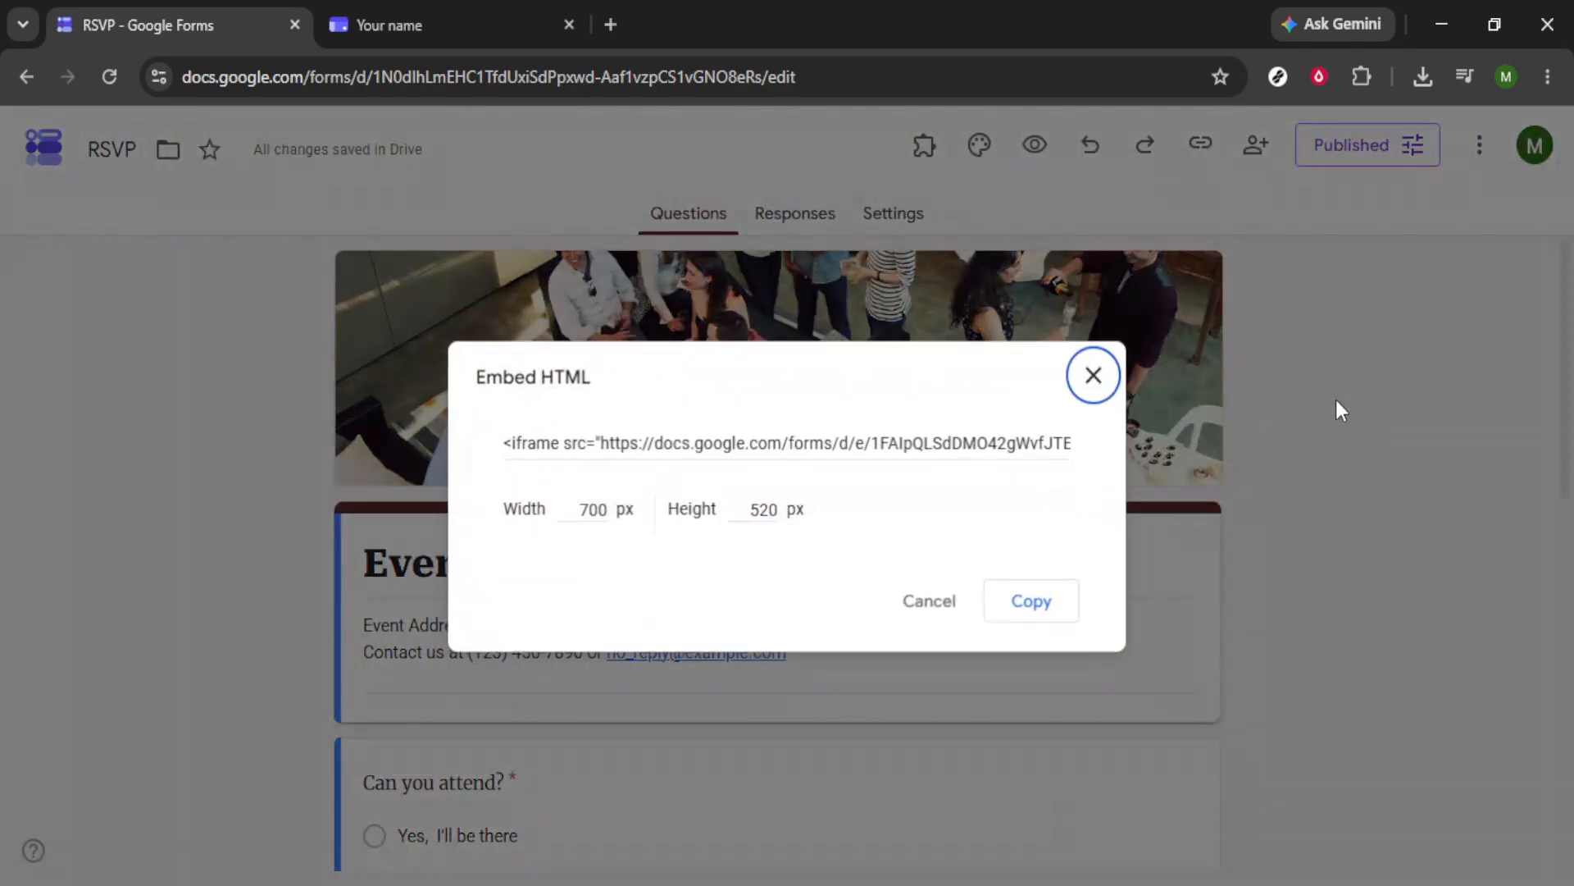
{"action": "left_click", "coordinate": [1031, 601]}
{"action": "left_click", "coordinate": [357, 11]}
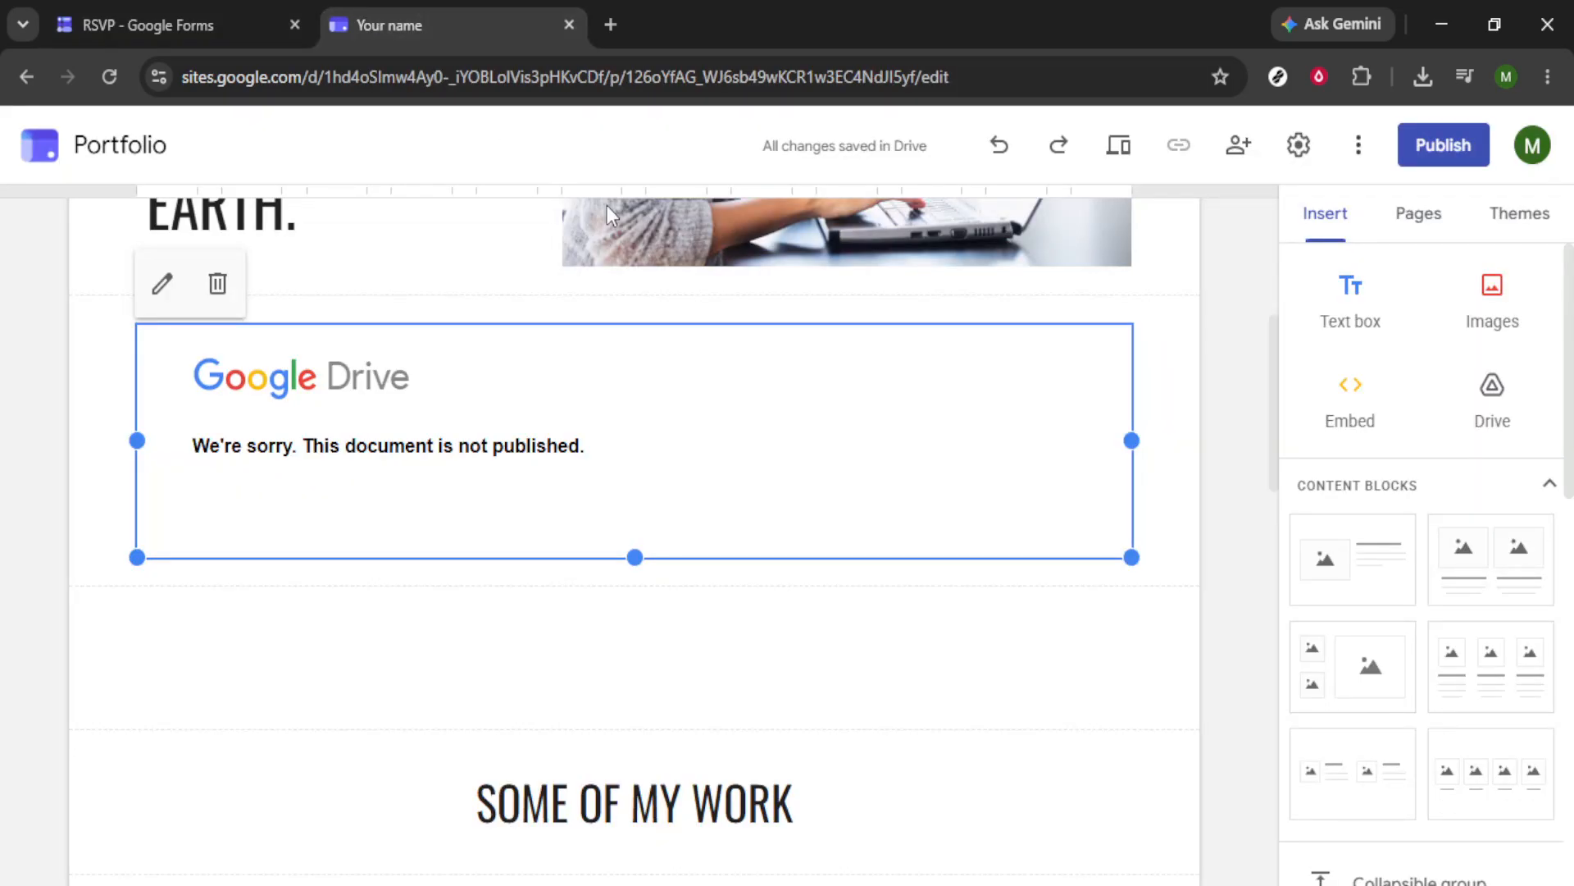